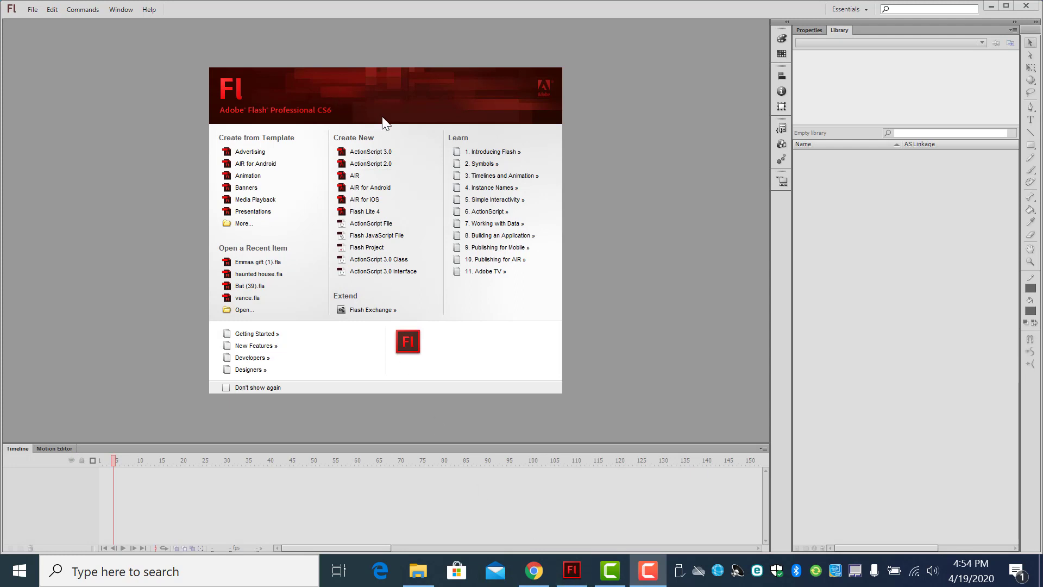
Step: Create a new ActionScript 3.0 document with a 550 x 400 px stage at 24 fps
left_click(33, 8)
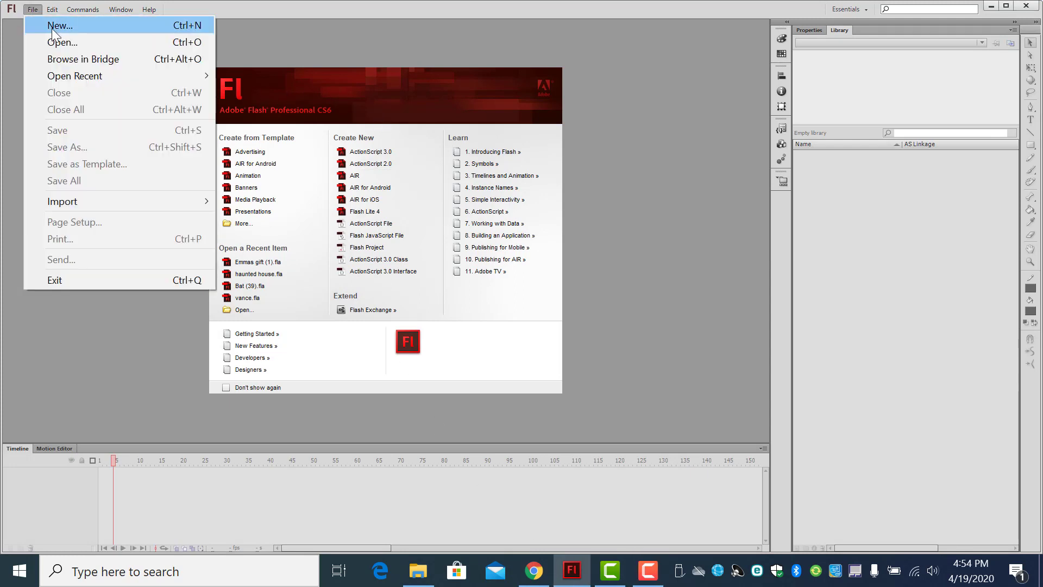
left_click(51, 28)
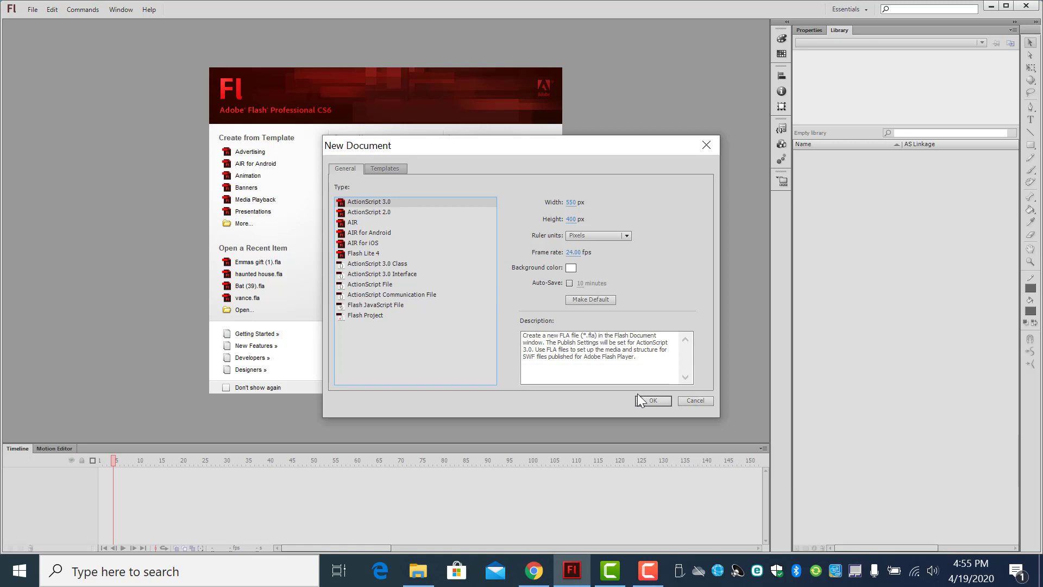
double_click(362, 204)
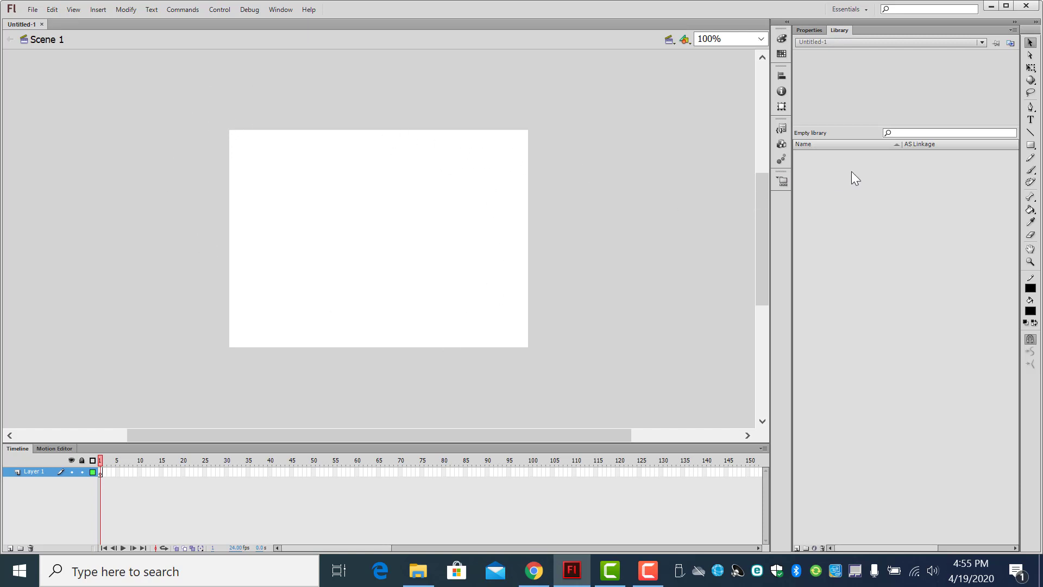
Step: Draw an unfilled rectangle with a black 1.00 solid stroke just around the stage edges, about 556 x 407 px
left_click(809, 30)
left_click(1031, 145)
left_click(1032, 145)
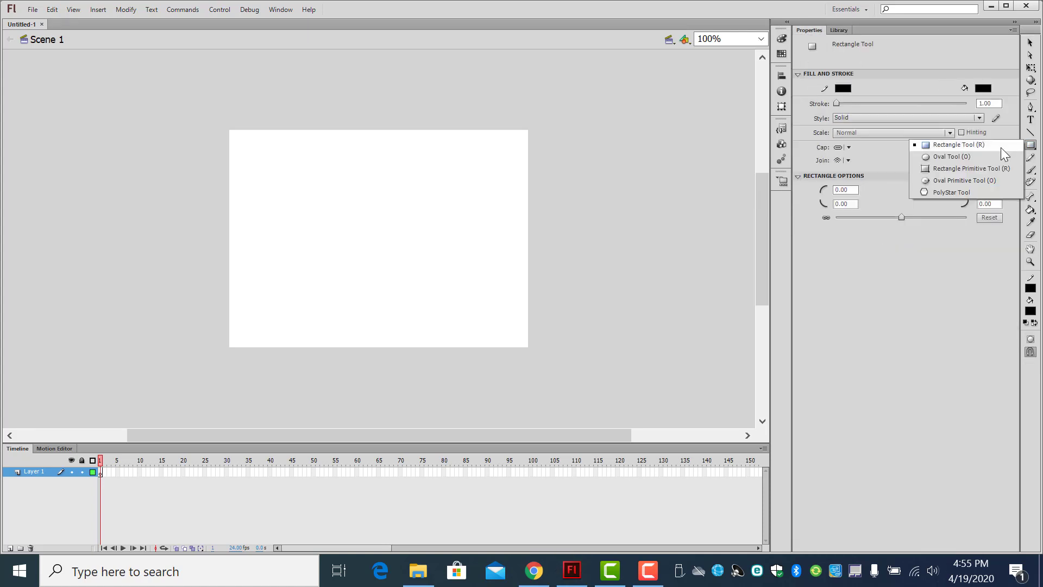
left_click(1001, 148)
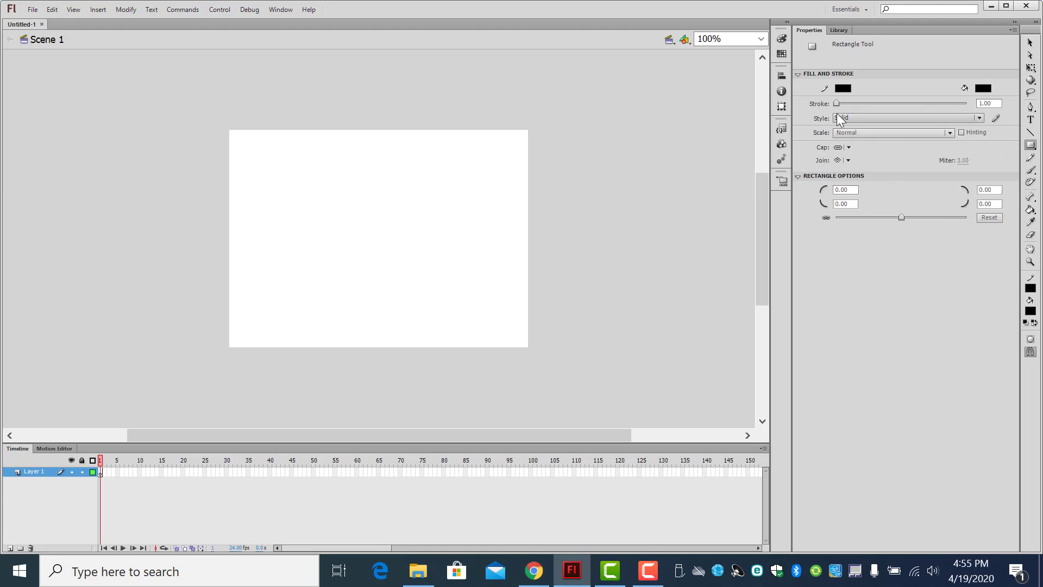
left_click(984, 90)
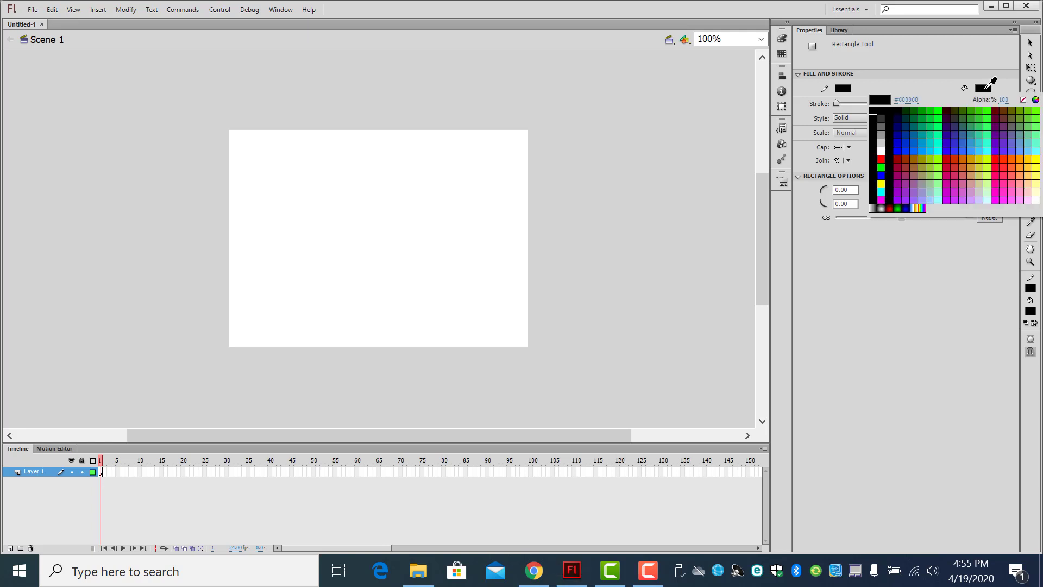
left_click(1023, 101)
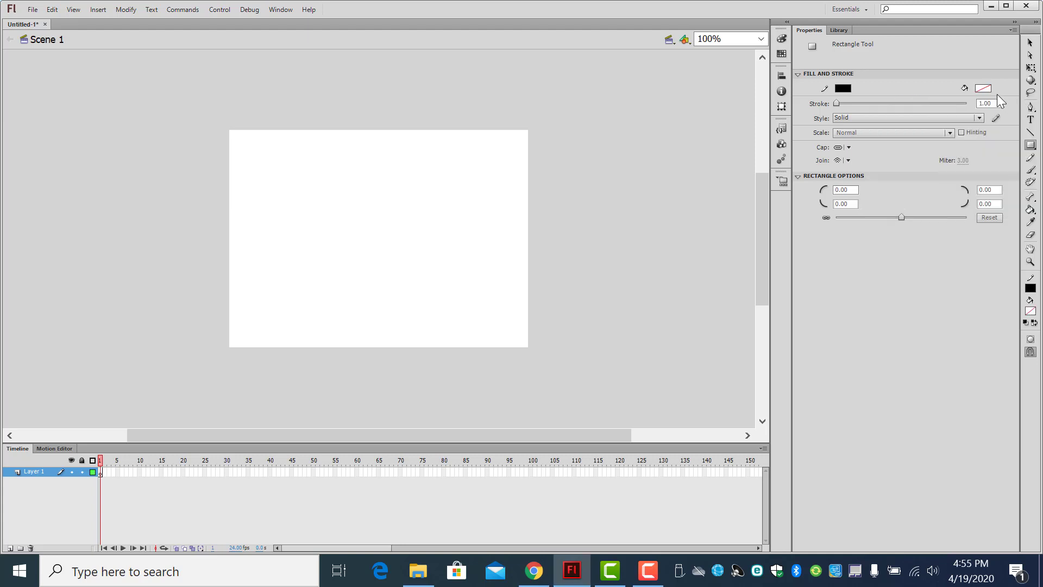
left_click(985, 88)
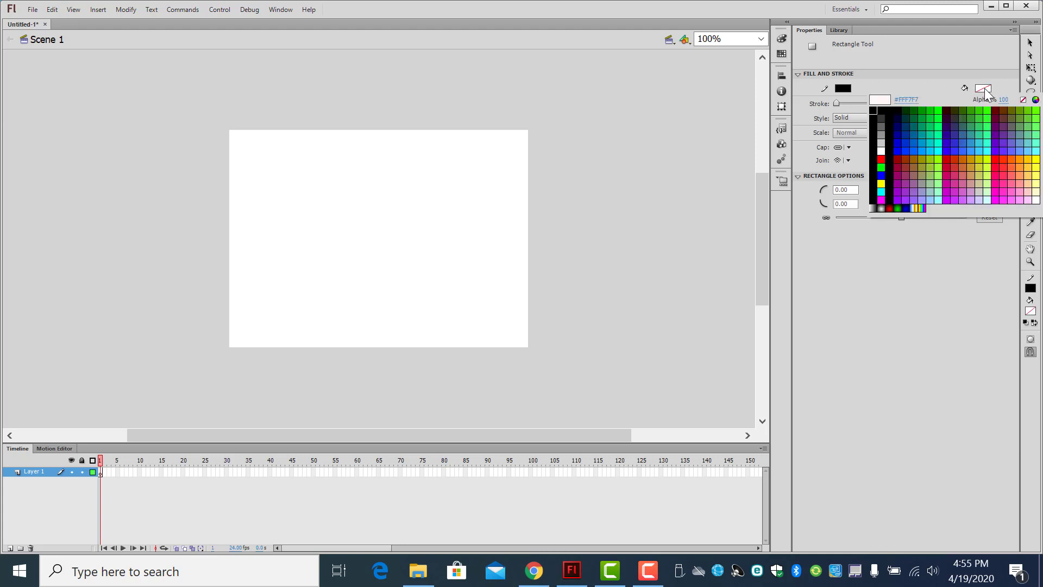
left_click(1023, 100)
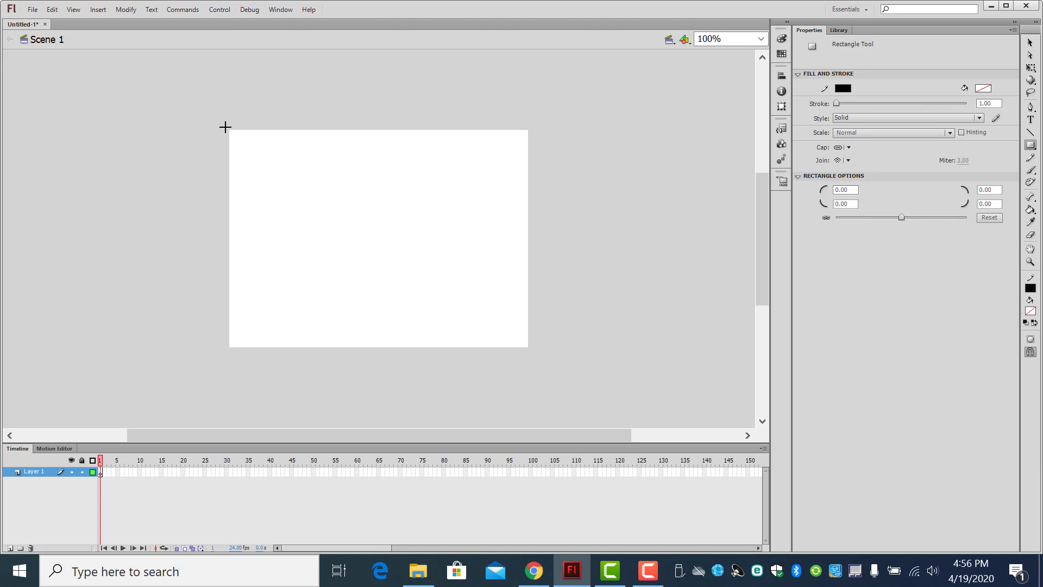
left_click_drag(227, 128, 530, 348)
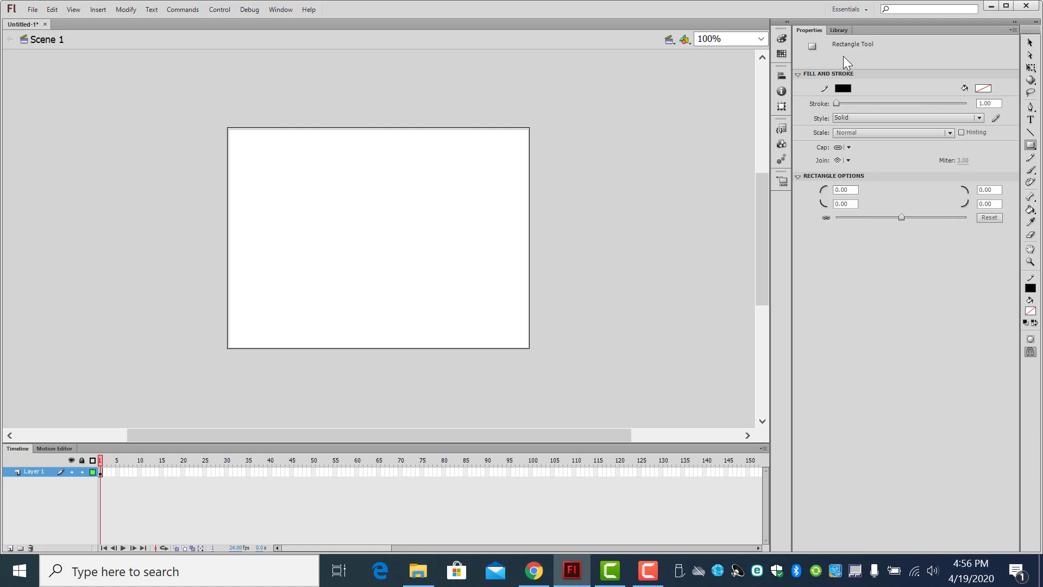
Step: Select the whole rectangle outline, paste a copy of it in place, and open the Transform settings
left_click(1030, 43)
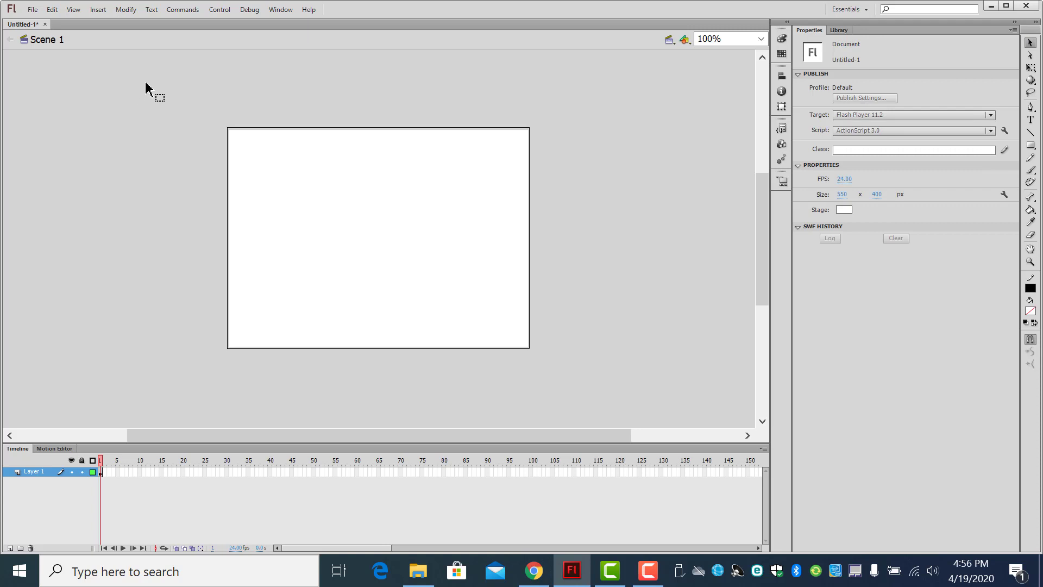
left_click_drag(365, 243, 608, 385)
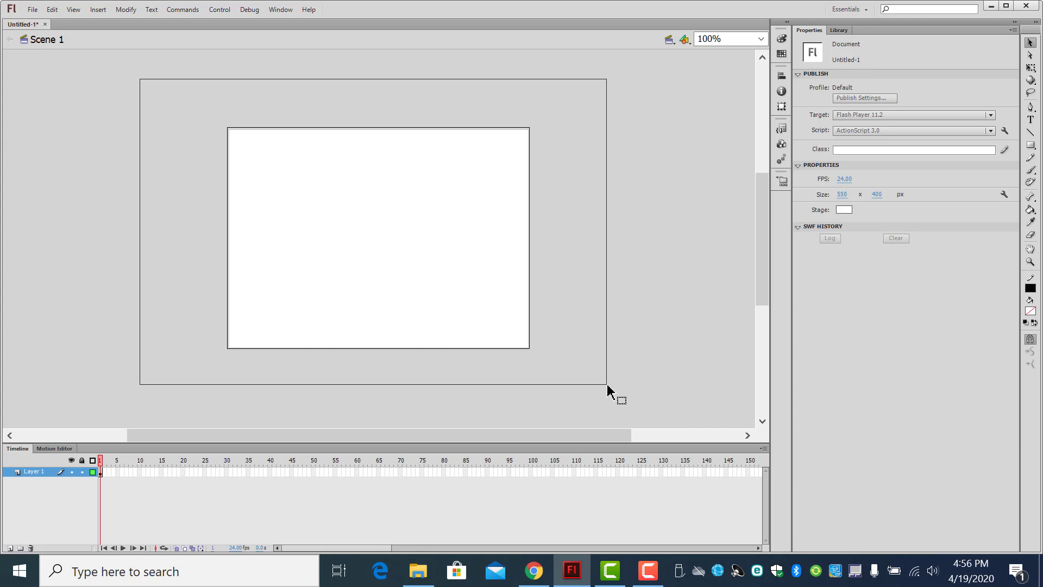
left_click_drag(607, 390, 608, 390)
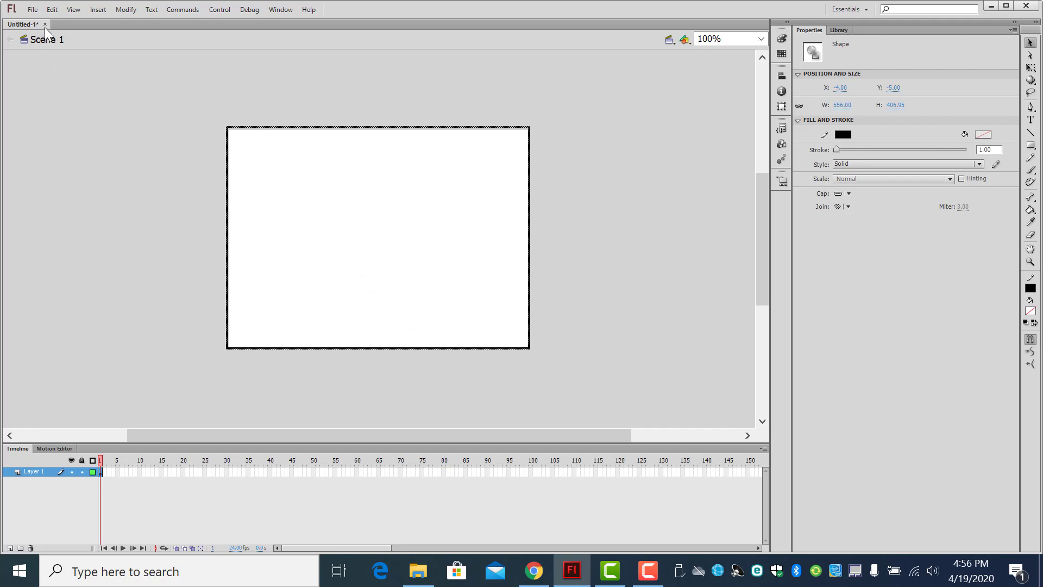
left_click(52, 11)
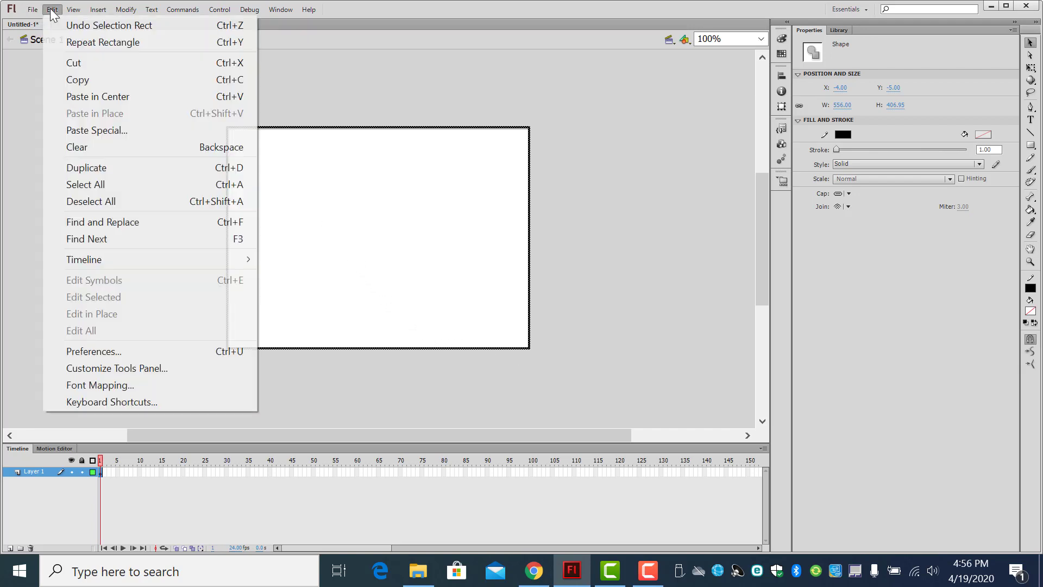
left_click(79, 81)
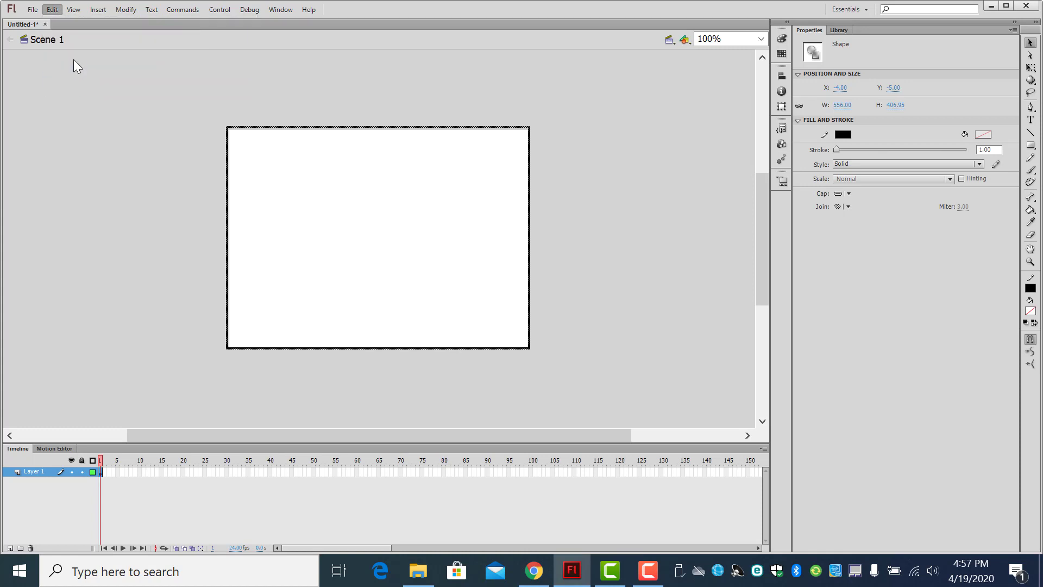
left_click(52, 10)
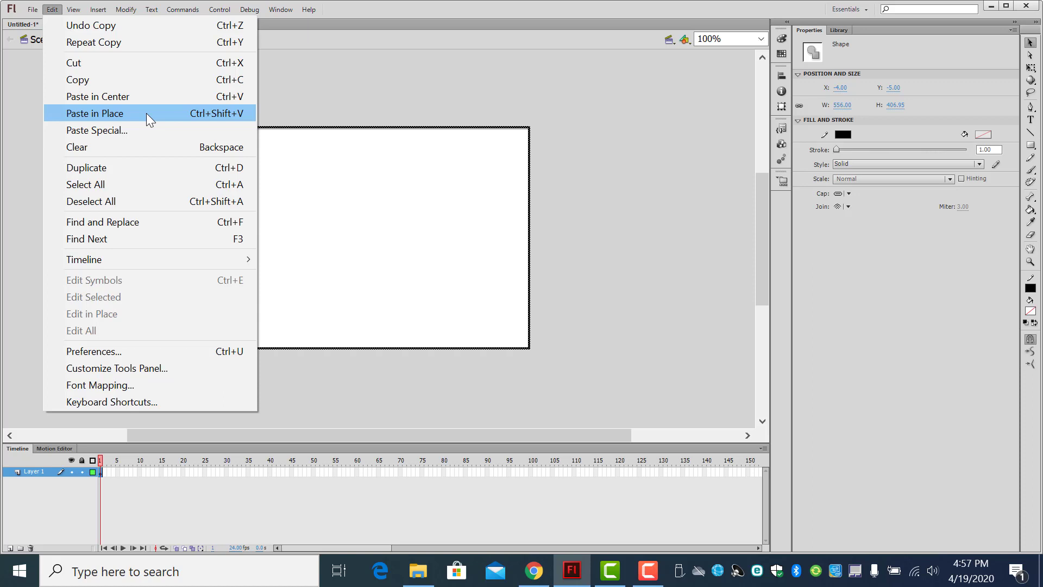
left_click(184, 115)
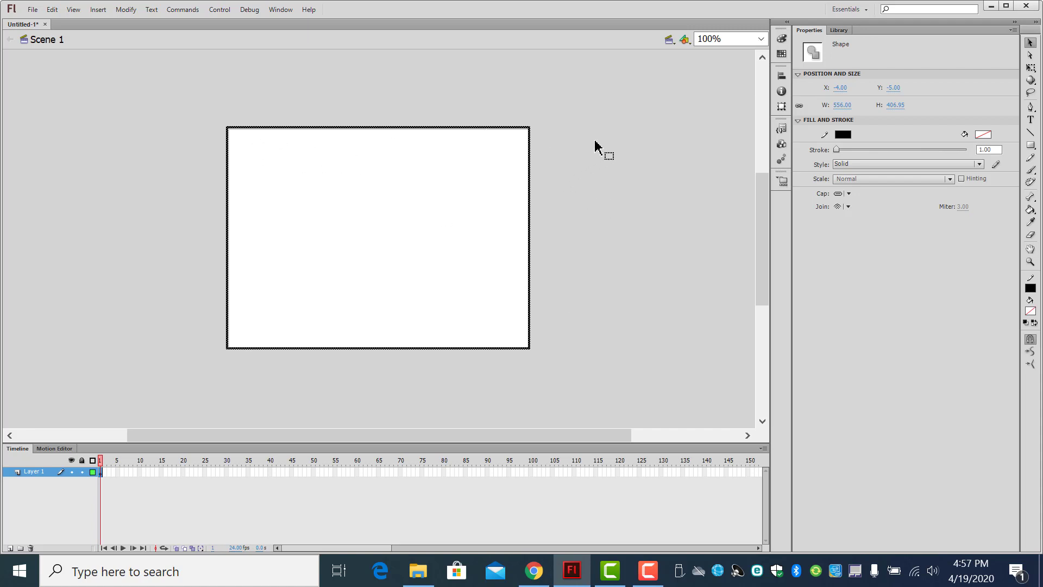
left_click(780, 108)
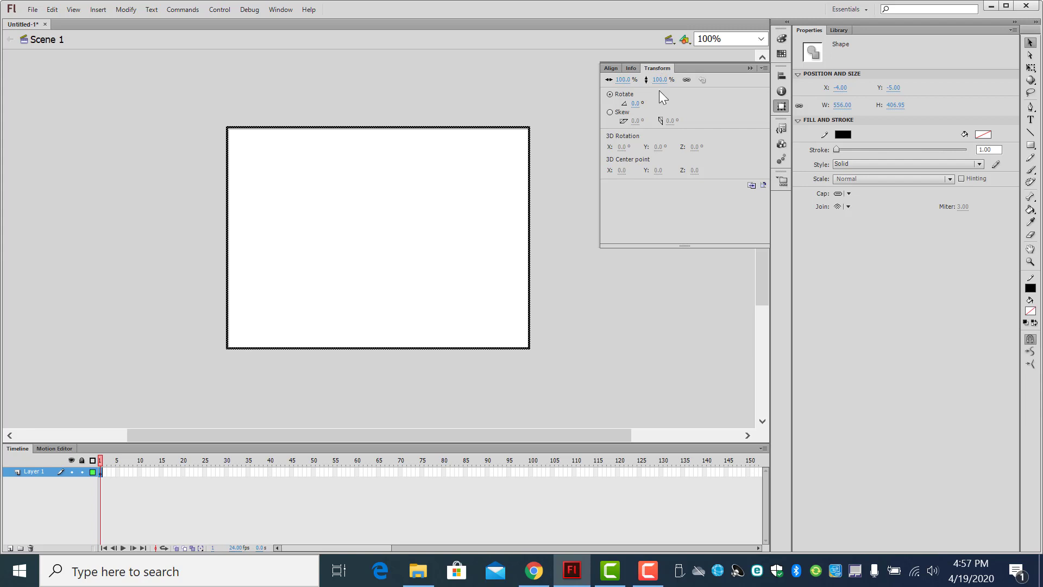
Step: Try scaling the pasted rectangle to 50% width and 50% height with proportions unlinked, undo both changes and relink them
left_click(687, 79)
left_click(622, 80)
type("50")
left_click(664, 84)
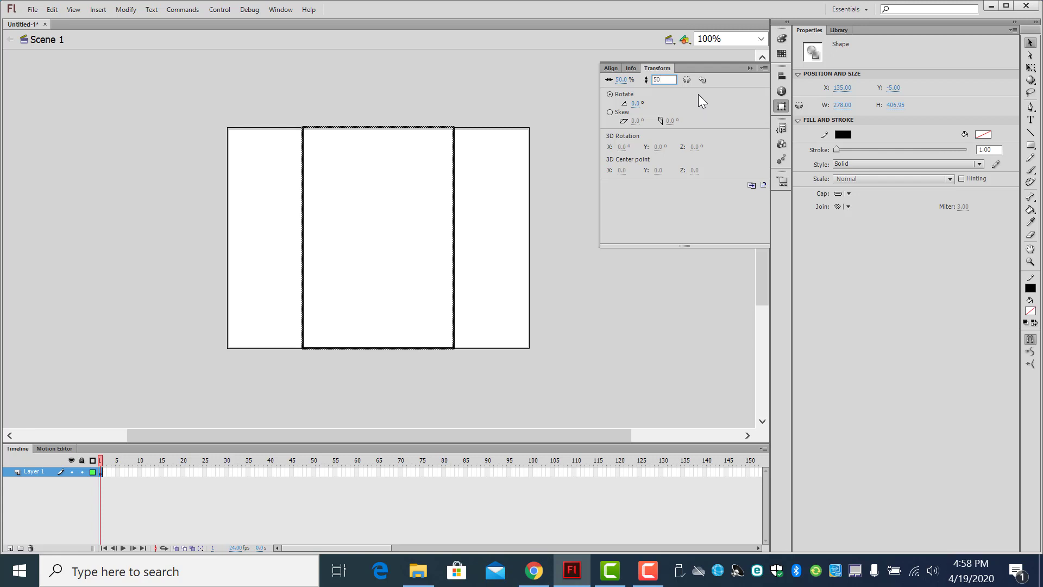
key("Return")
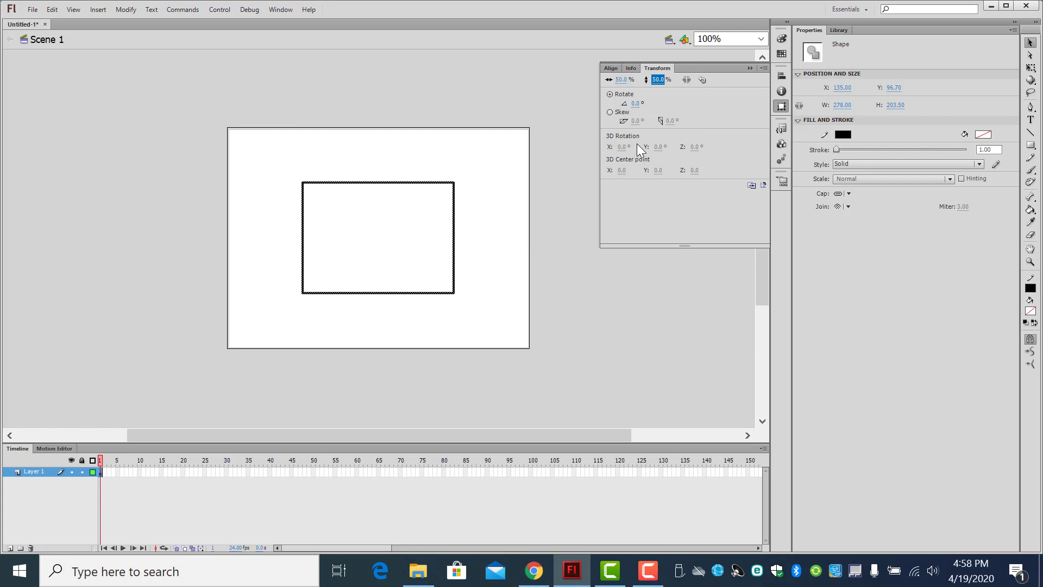
key("ctrl+z")
key("ctrl+z")
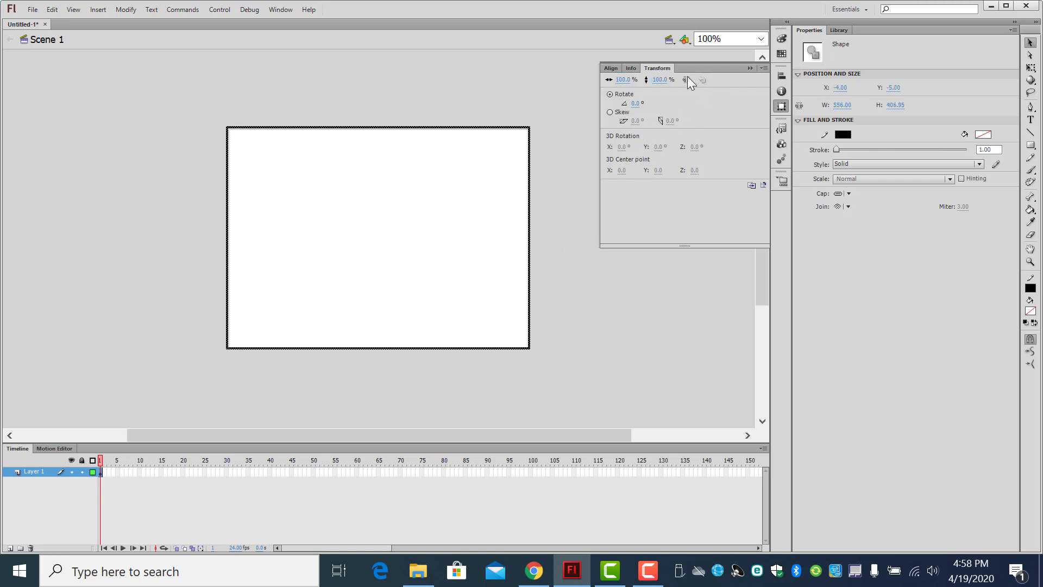
left_click(686, 79)
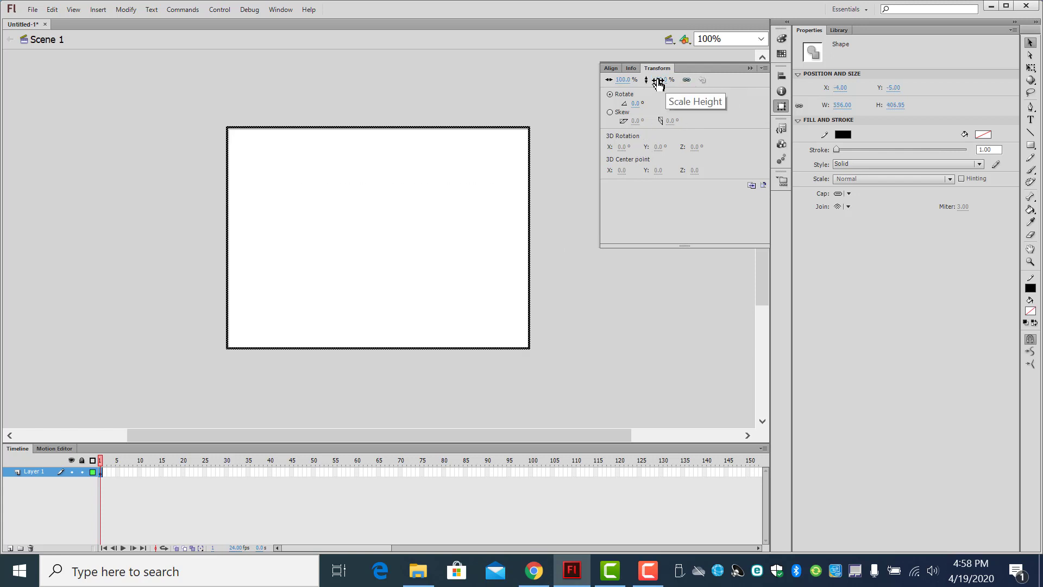
Step: Scale the pasted rectangle proportionally to 50% and collapse the Transform settings
left_click(659, 80)
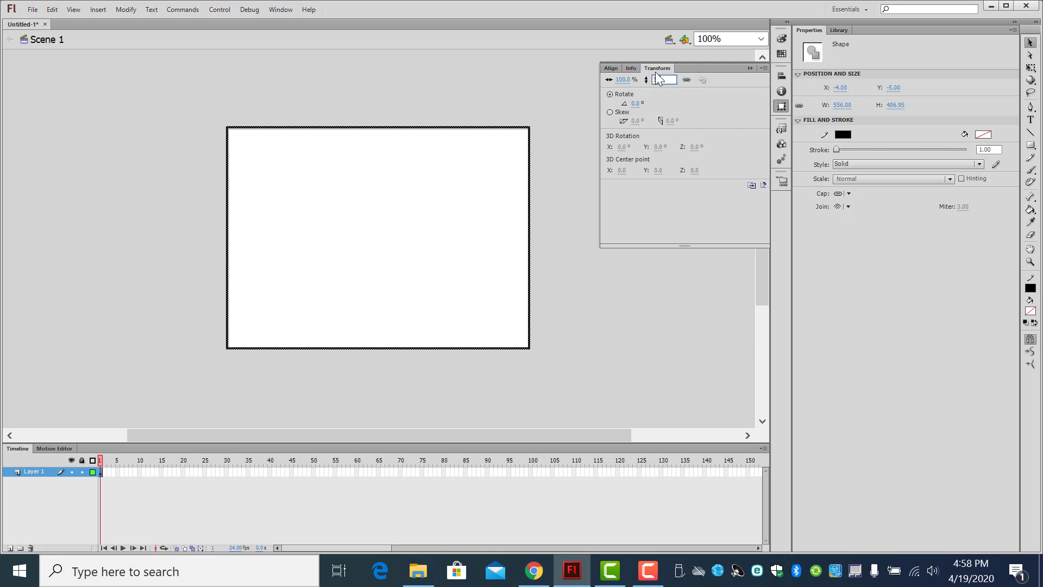
key("Return")
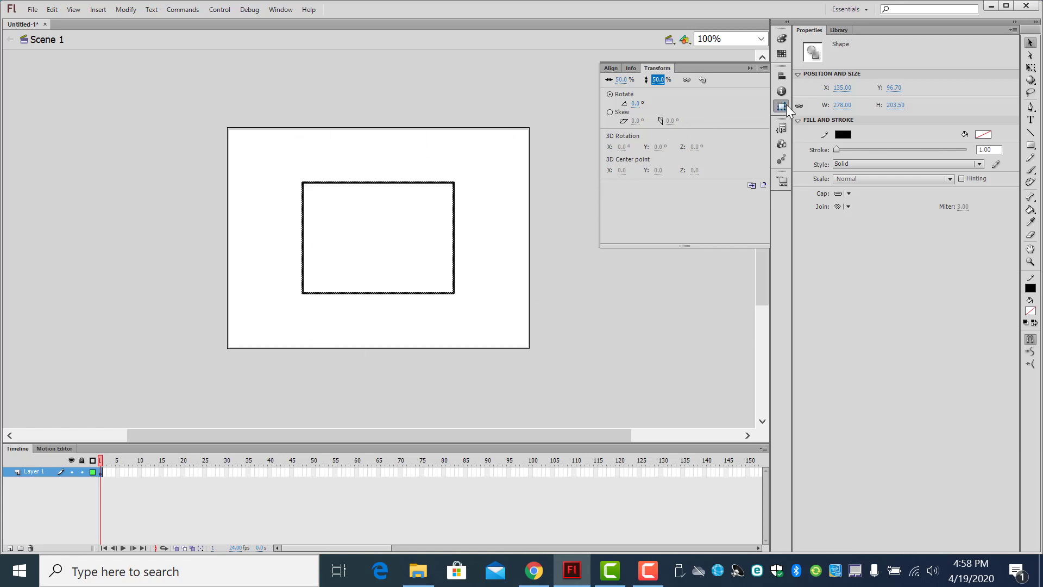
left_click(749, 68)
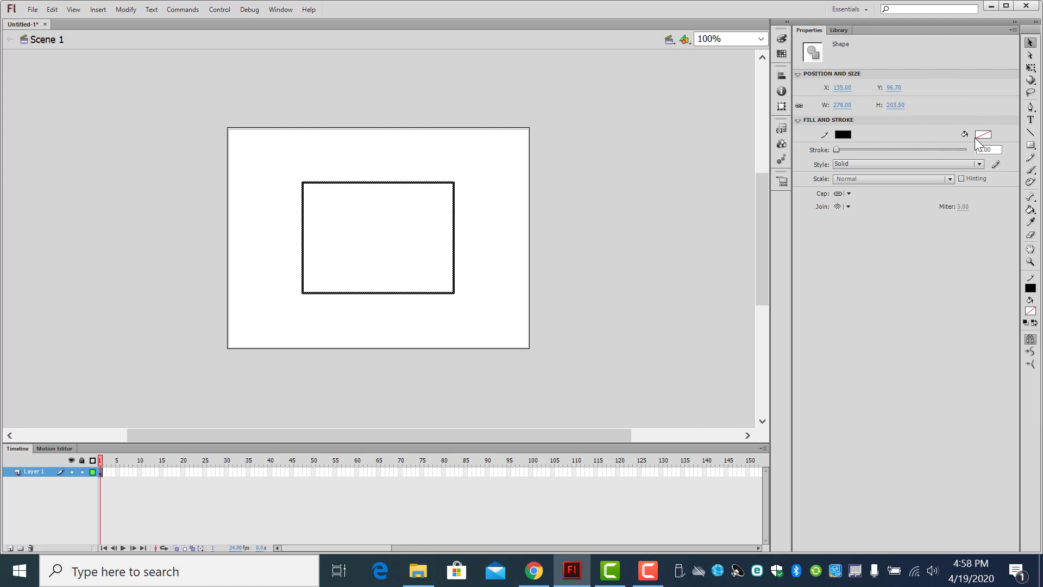
Step: Draw two diagonal lines with the Line tool connecting the opposite corners of the outer rectangle
left_click(1031, 137)
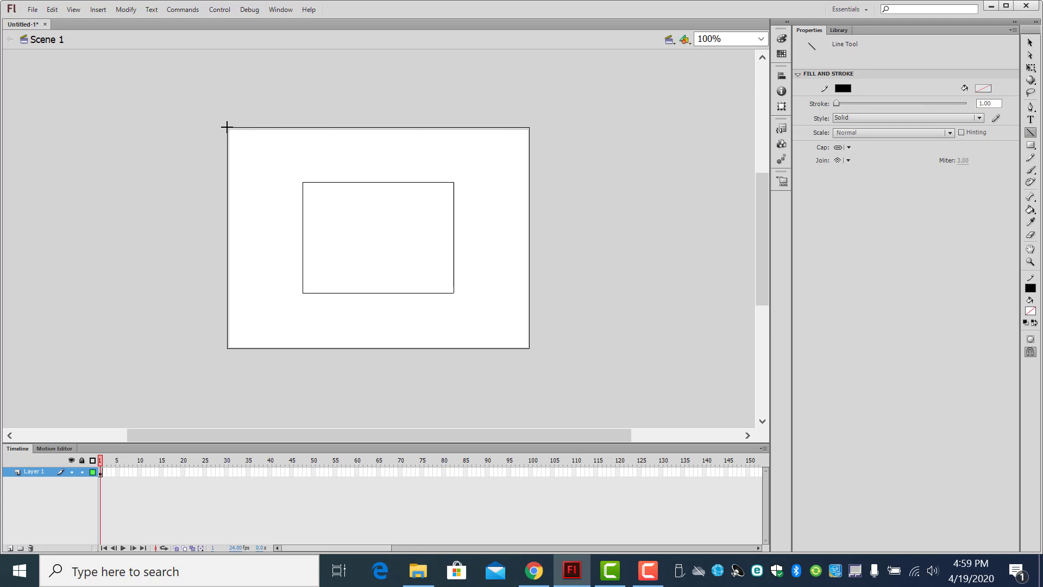
left_click_drag(226, 128, 530, 344)
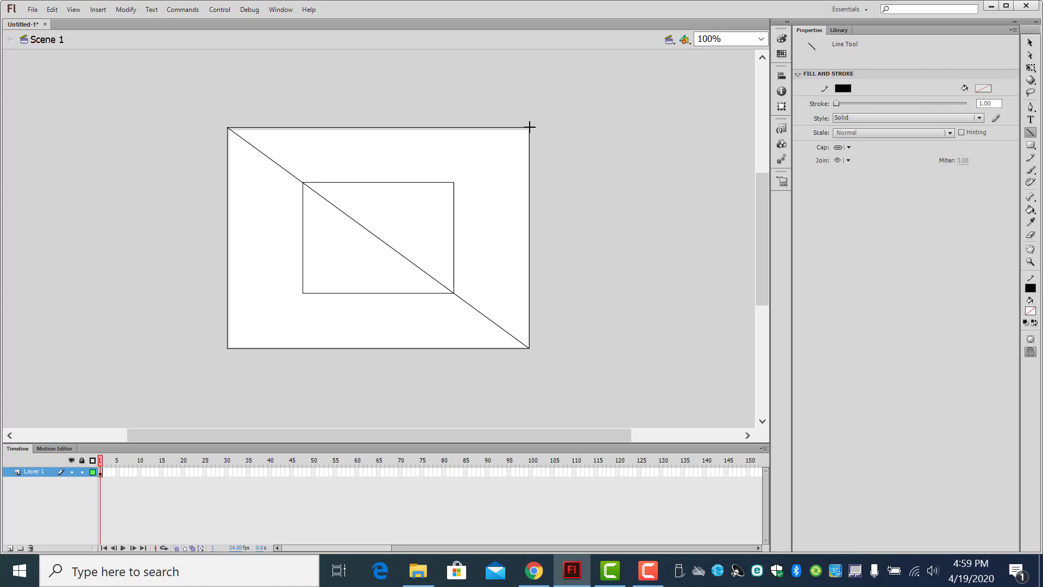
mouse_move(529, 127)
left_mouse_down()
mouse_move(455, 181)
mouse_move(401, 239)
mouse_move(314, 279)
mouse_move(227, 348)
left_mouse_up()
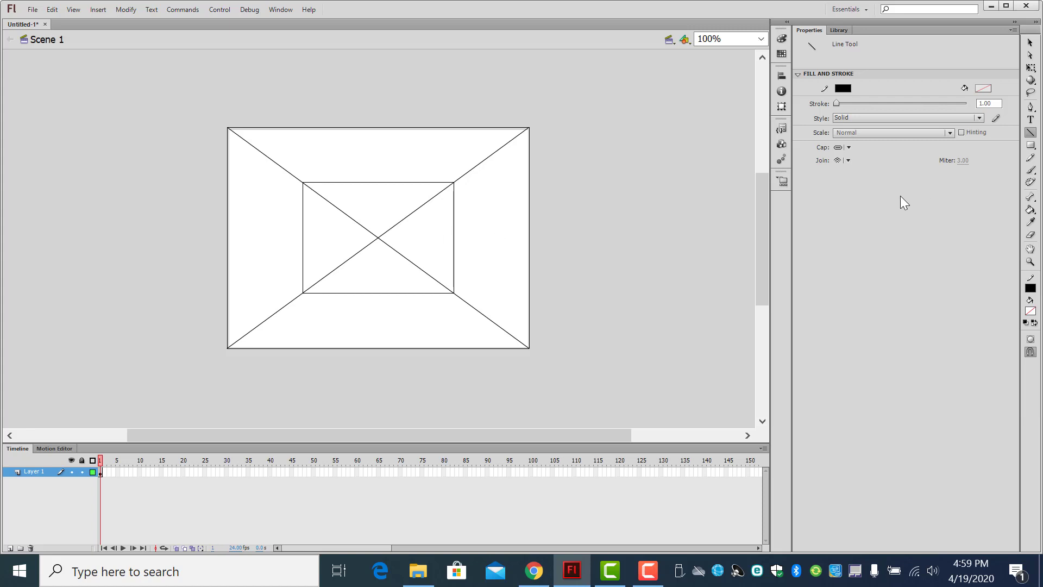
Step: Try drawing a small upright rectangle between the inner and outer rectangles' right edges, and undo it
left_click(1032, 146)
left_click_drag(486, 206, 510, 244)
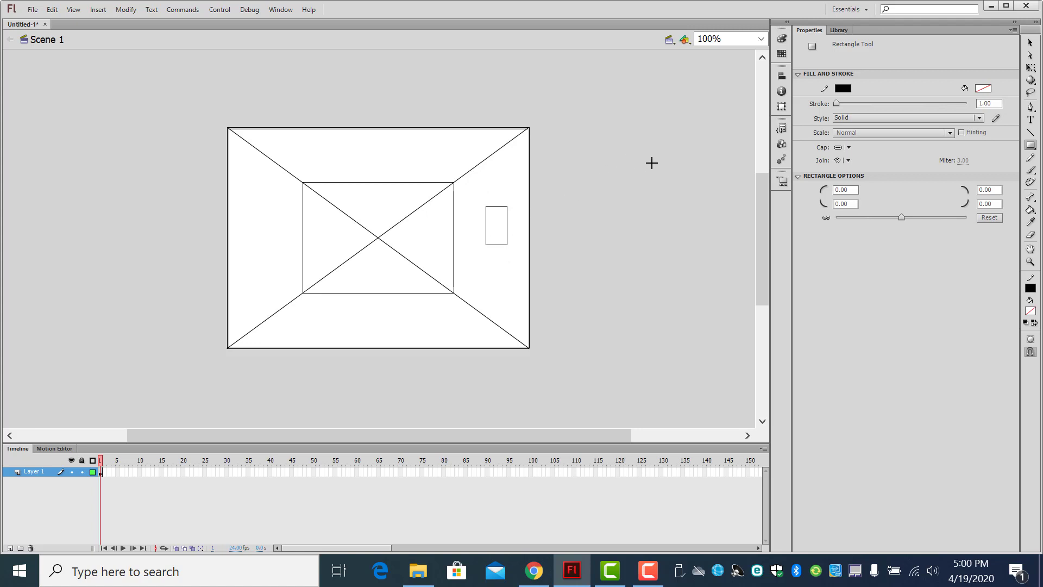
key("ctrl+z")
Step: Enlarge the timeline area, lock Layer 1 and add a new layer above it
left_click_drag(94, 441, 94, 425)
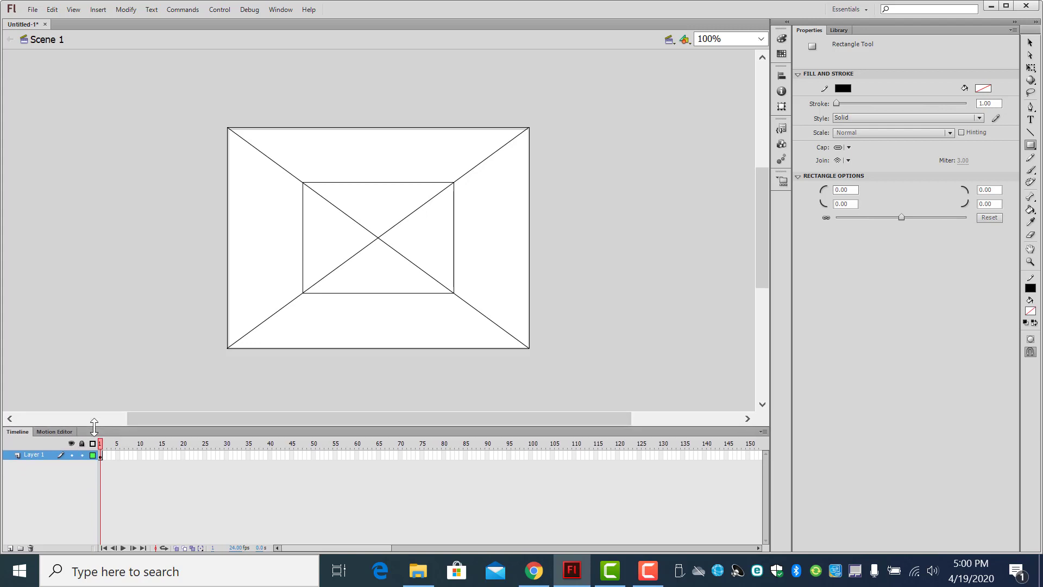
left_click(82, 454)
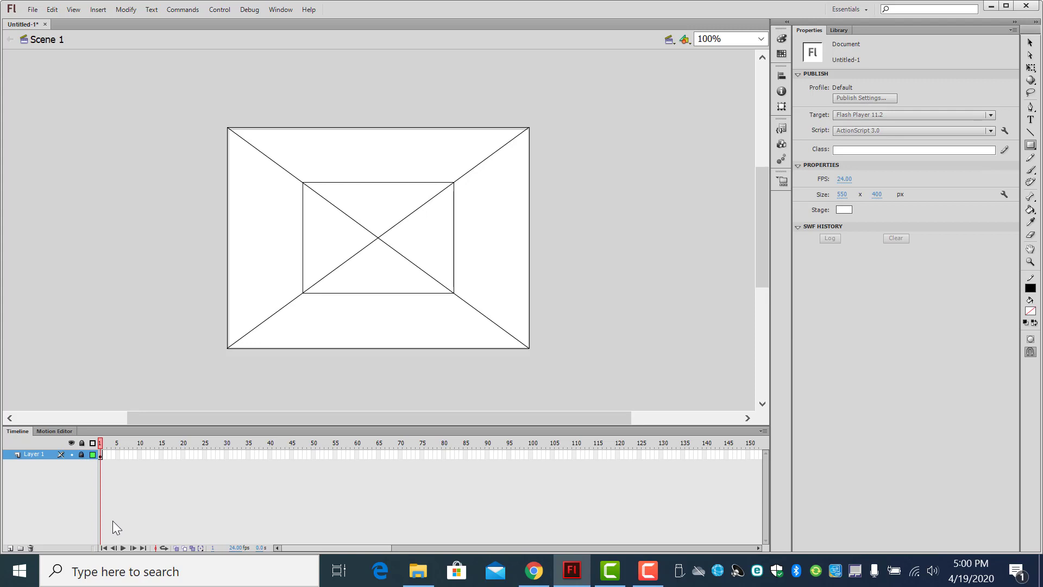
left_click(10, 547)
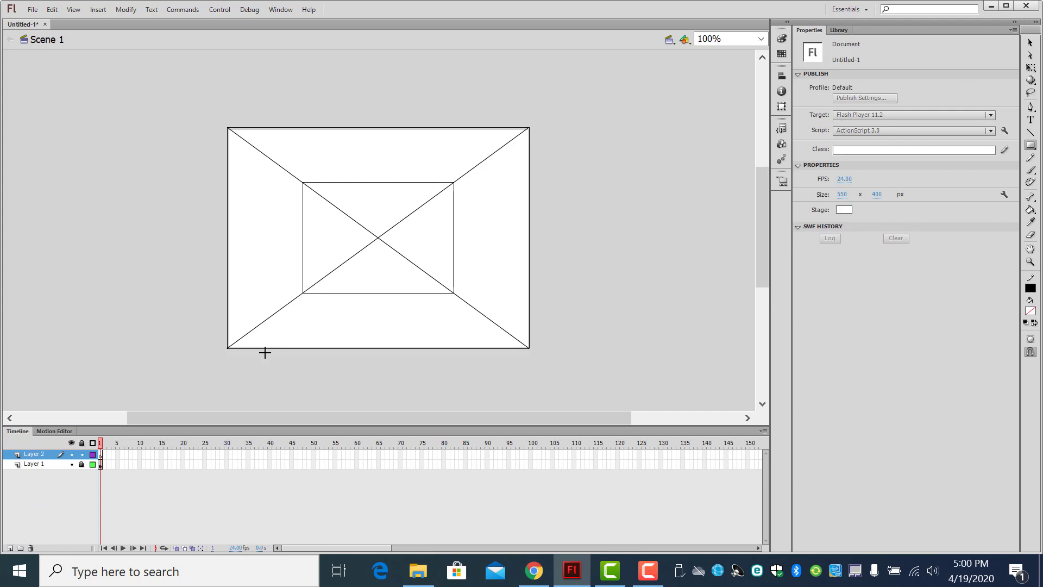
left_click_drag(265, 349, 306, 348)
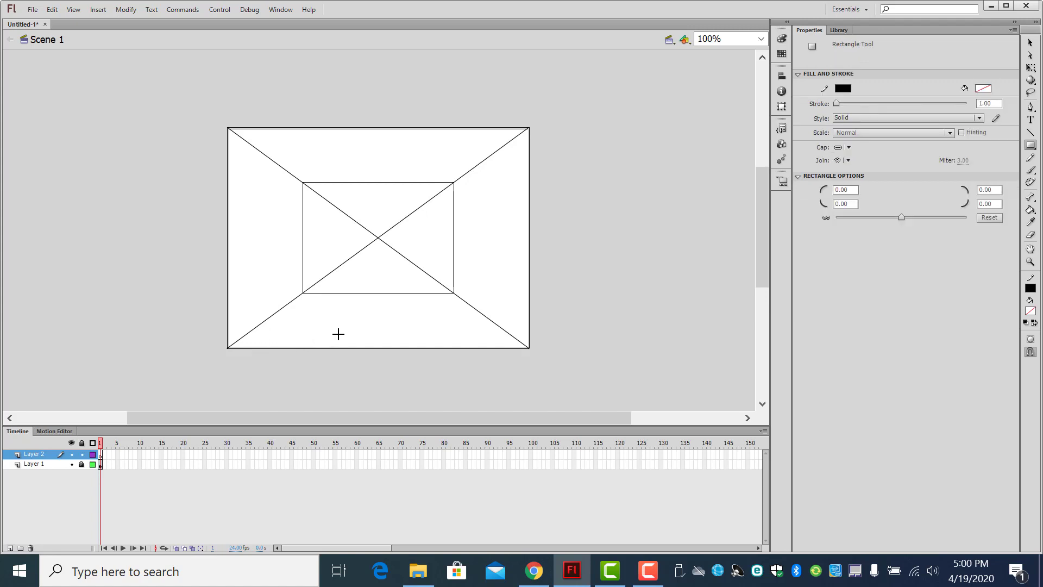
Step: Draw six floor lines with the Line tool from spaced points along the outer rectangle's bottom edge to the central vanishing point
left_click(1030, 132)
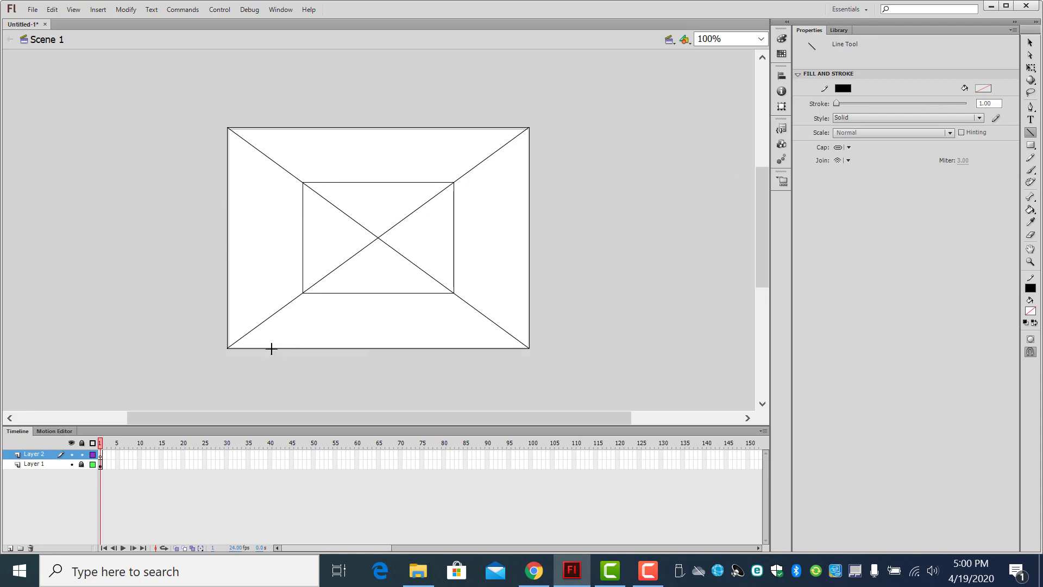
mouse_move(271, 348)
left_mouse_down()
mouse_move(301, 331)
mouse_move(378, 239)
left_mouse_up()
left_click_drag(315, 349, 379, 238)
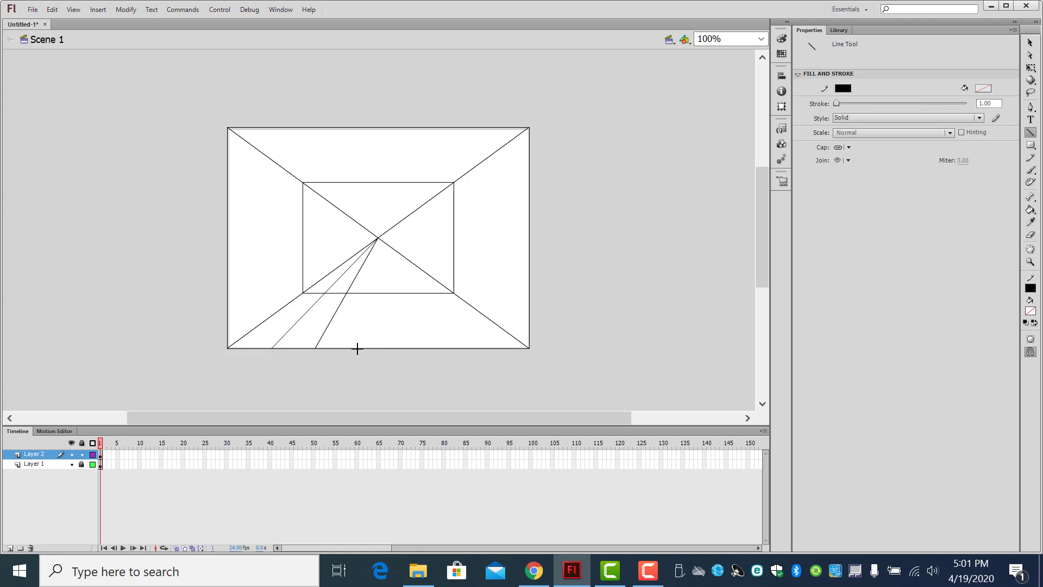
left_click_drag(358, 348, 379, 239)
left_click_drag(401, 348, 378, 239)
left_click_drag(439, 348, 377, 239)
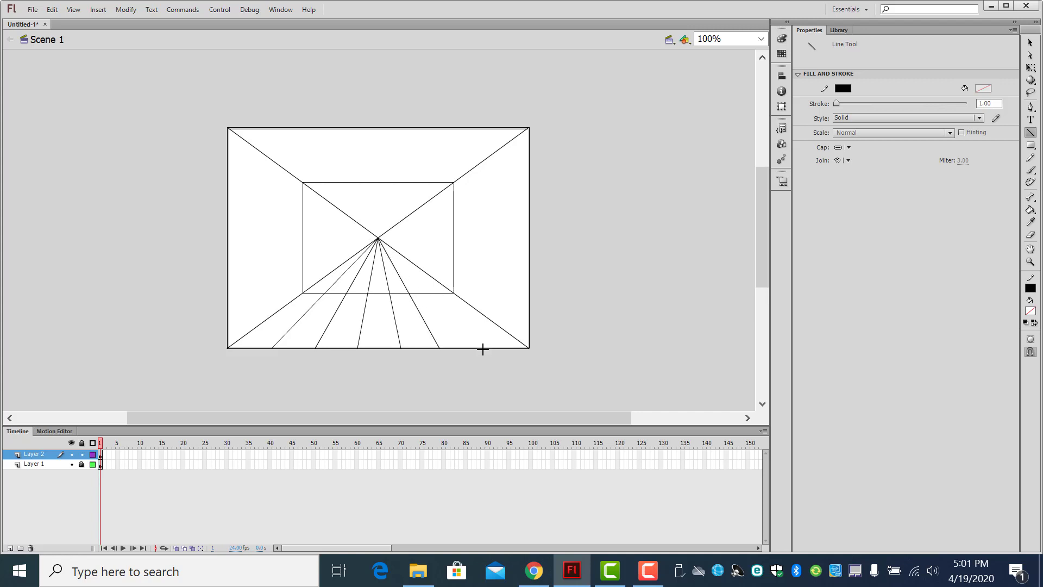
left_click_drag(482, 349, 380, 240)
Step: Draw three horizontal lines across the floor between the two lower diagonals, spaced closer together toward the inner rectangle
left_click_drag(243, 334, 511, 338)
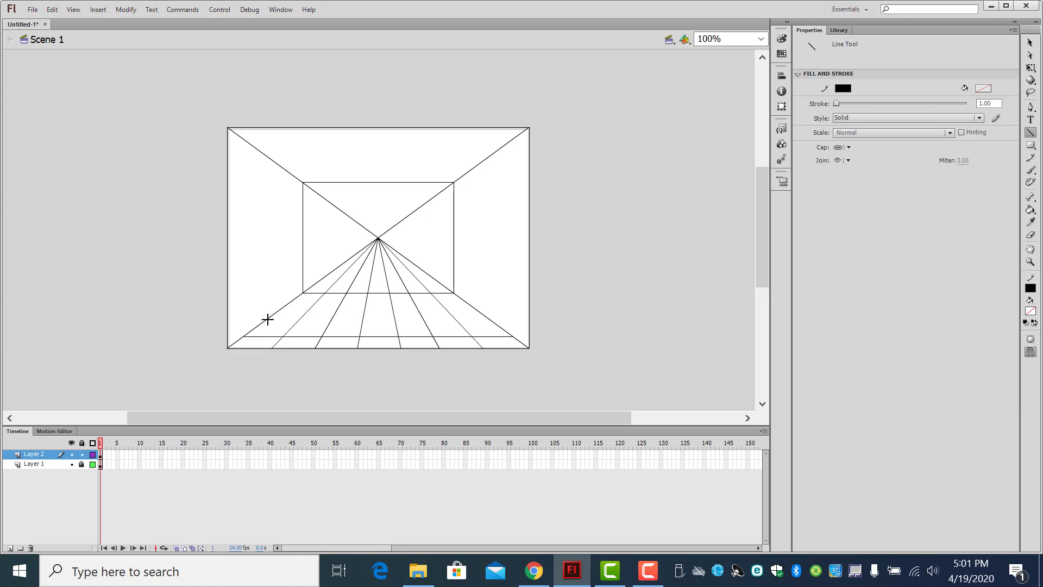
left_click_drag(266, 319, 487, 321)
left_click_drag(285, 305, 470, 305)
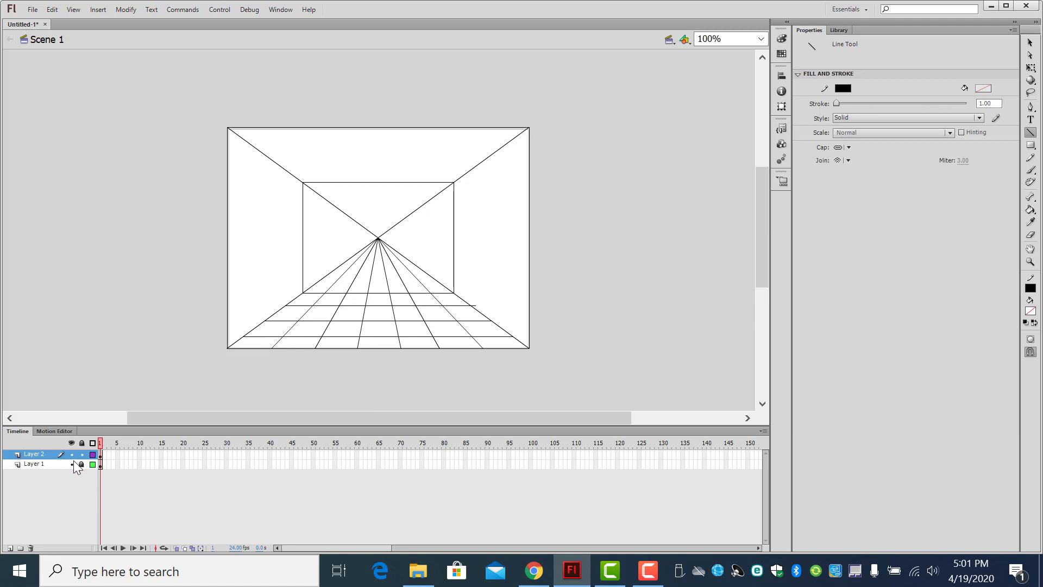
Step: Select the converging floor-line portions inside the inner rectangle, down to just above its bottom edge, and delete them
left_click(1031, 44)
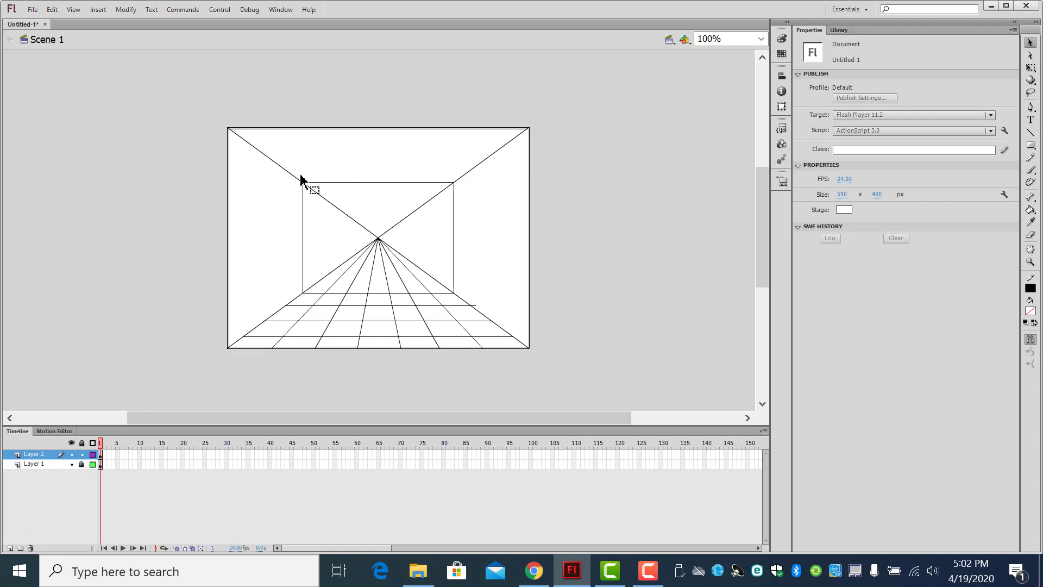
left_click_drag(301, 166, 480, 284)
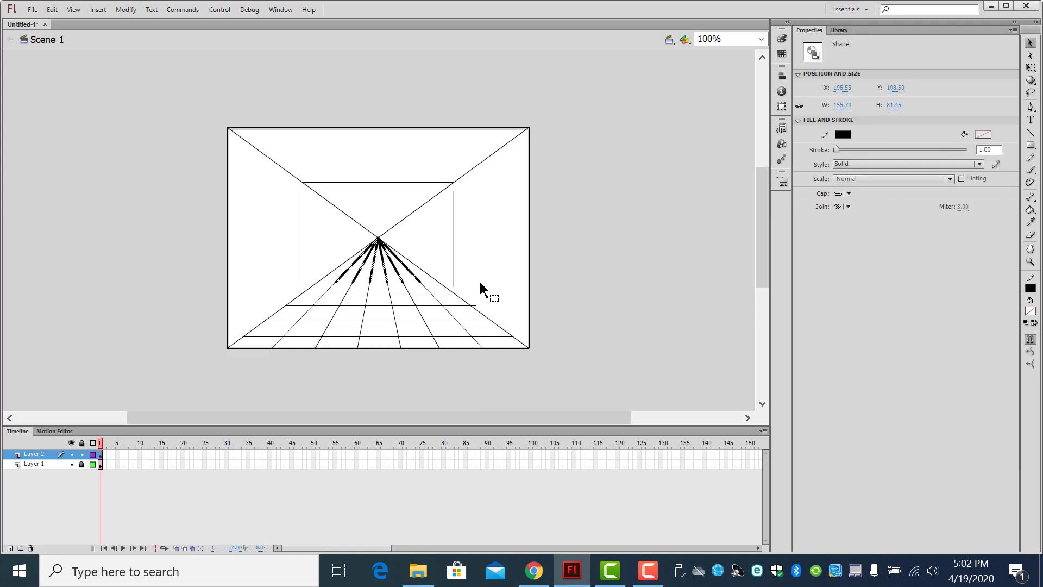
key("Delete")
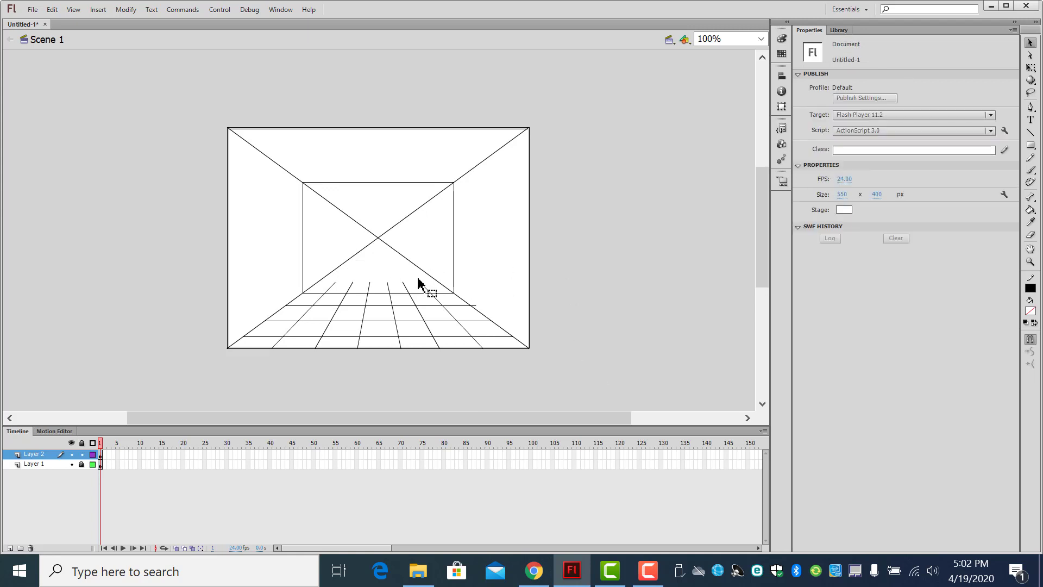
left_click(438, 294)
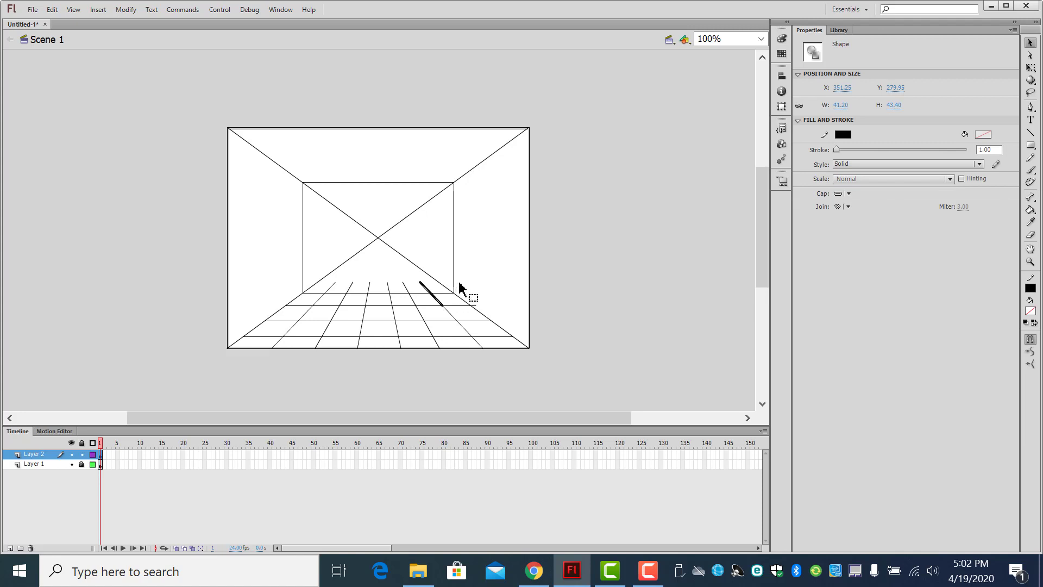
key("Delete")
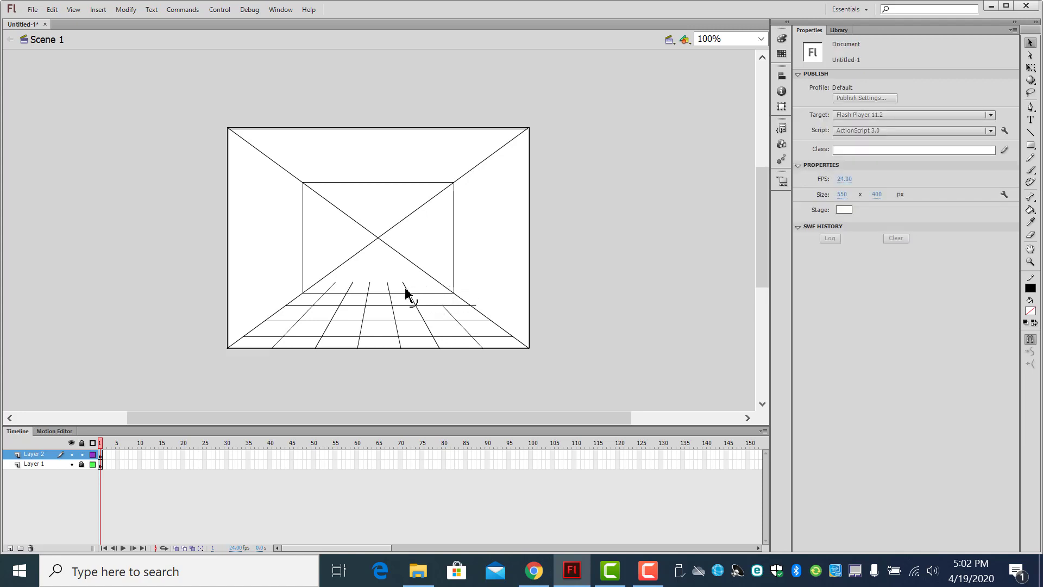
left_click(407, 293)
key("Delete")
left_click(386, 292)
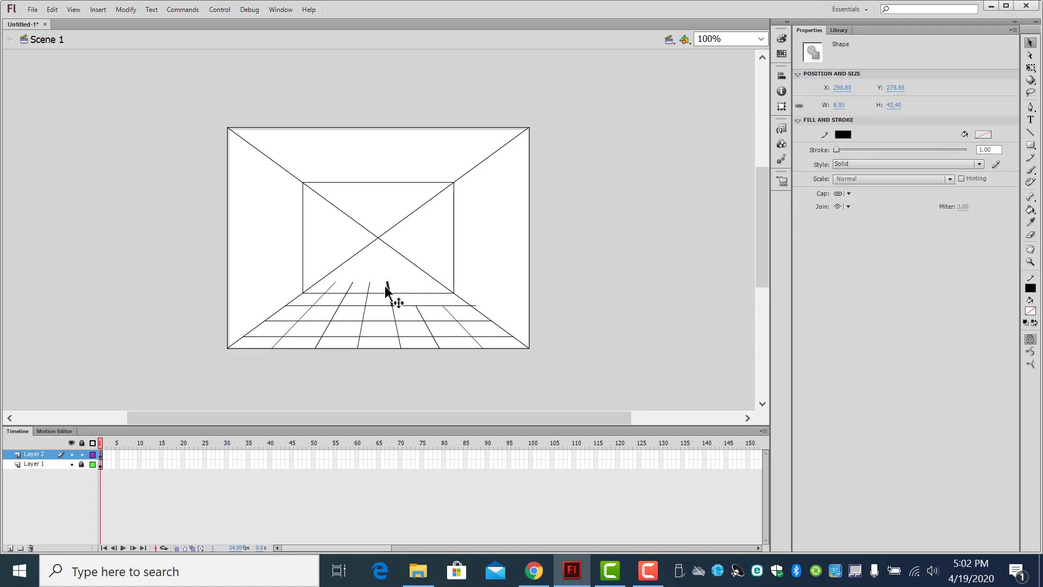
key("Delete")
left_click(367, 292)
key("ctrl+z")
key("ctrl+z")
key("ctrl+z")
key("ctrl+z")
key("ctrl+z")
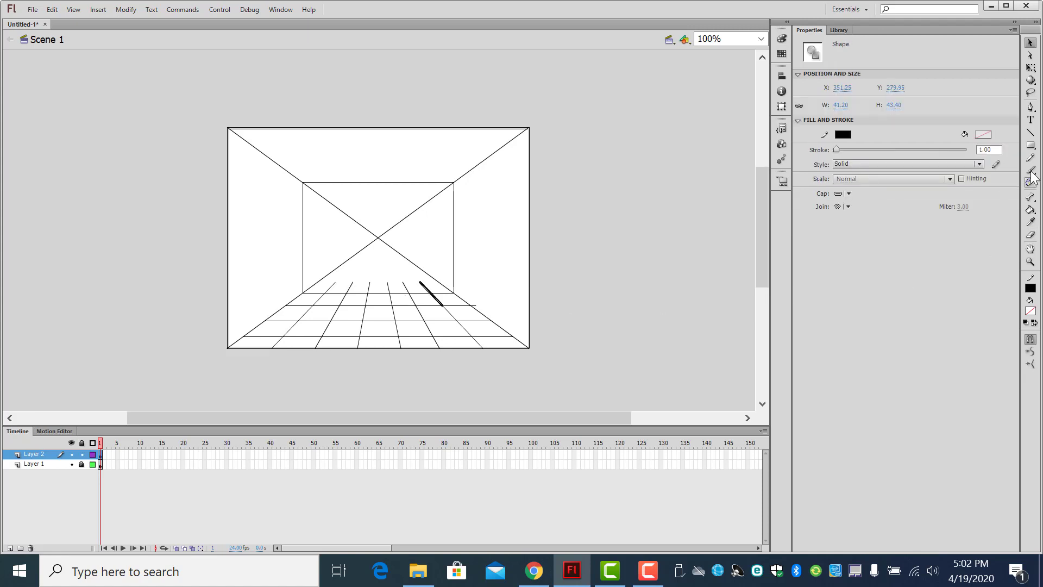
Step: Draw a line along the inner rectangle's bottom edge and delete the six floor-line stubs that stick out above it
left_click(1031, 132)
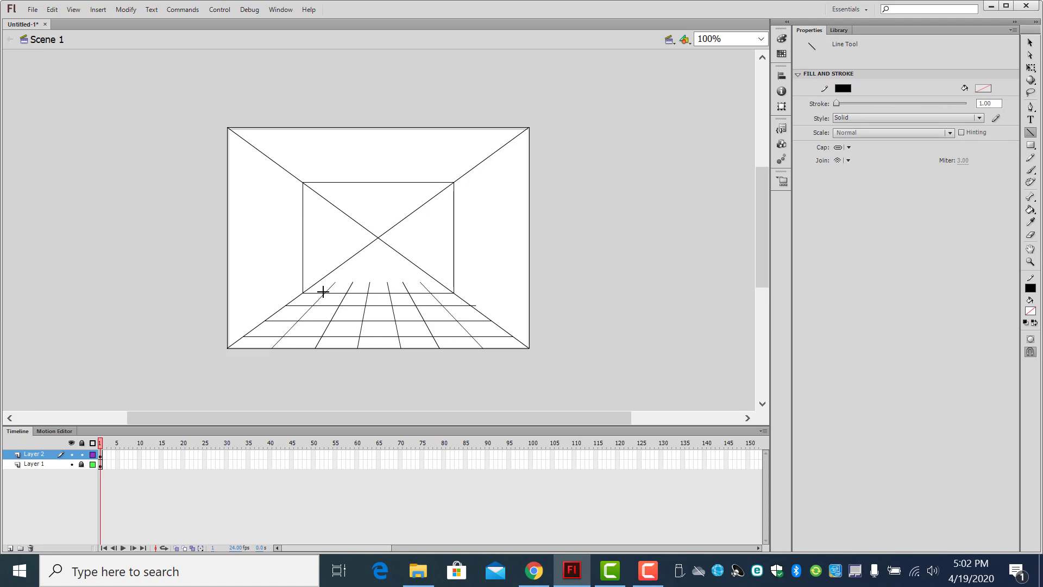
left_click_drag(323, 292, 454, 293)
left_click(1030, 43)
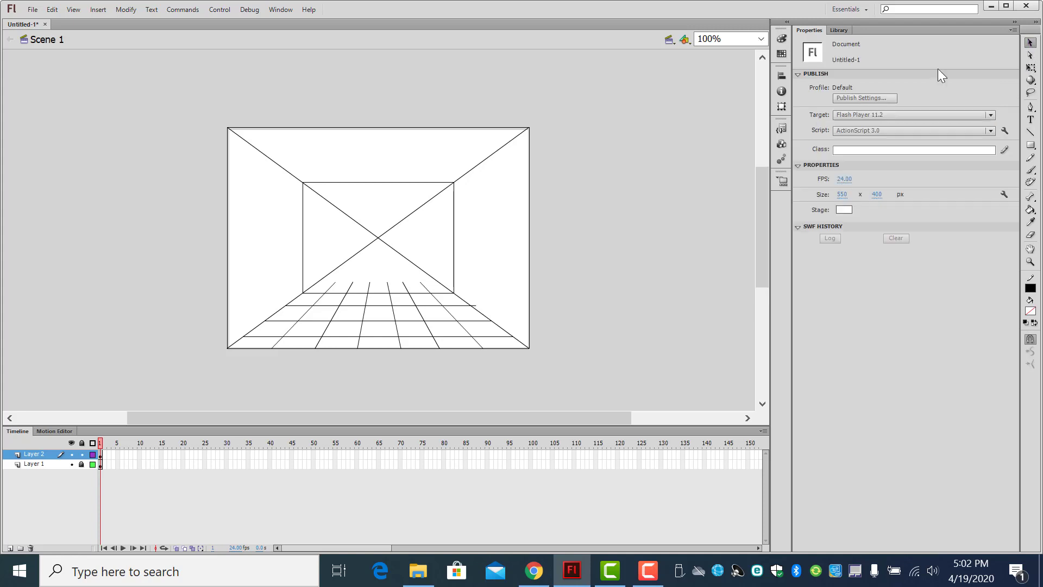
left_click(422, 288)
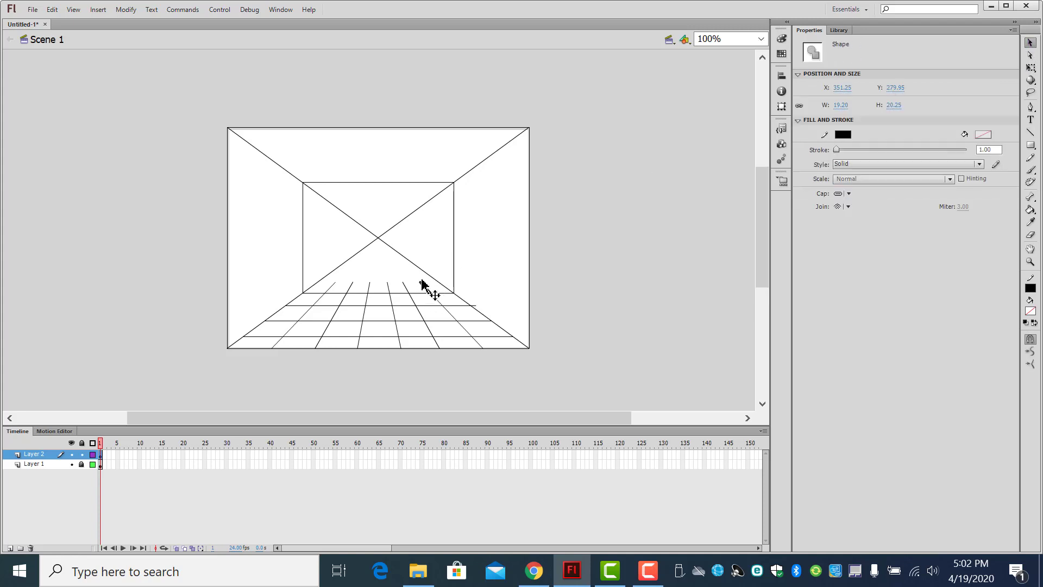
left_click(385, 292)
left_click(404, 288)
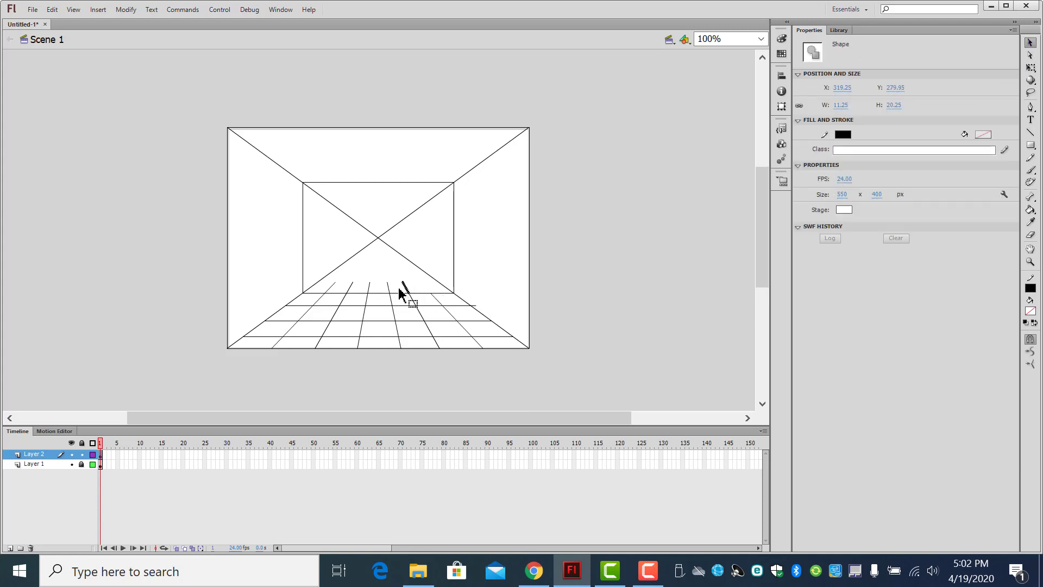
key("Delete")
left_click(389, 290)
key("Delete")
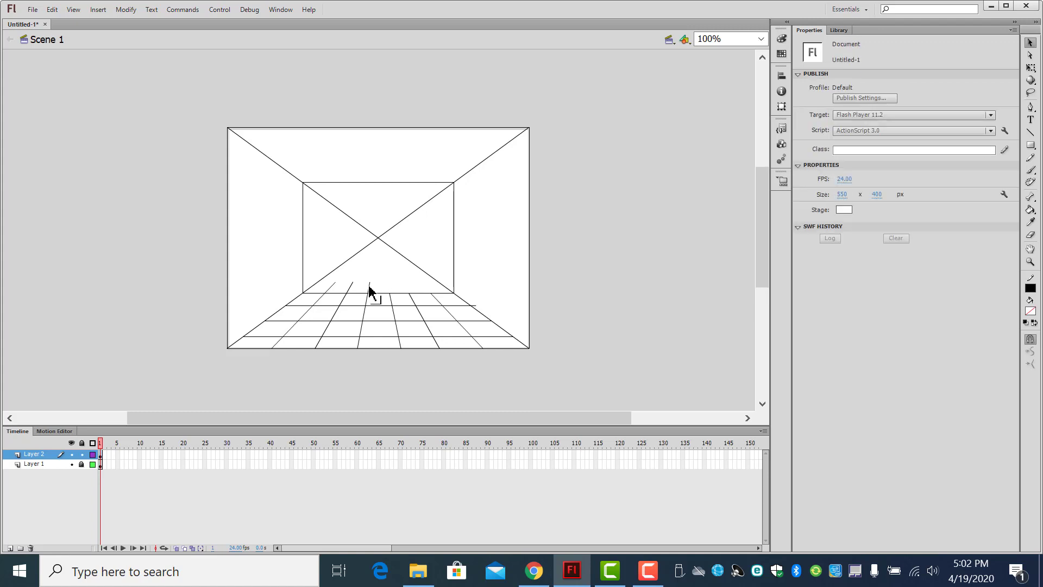
left_click(370, 288)
key("Delete")
left_click(351, 288)
key("Delete")
left_click(334, 285)
key("Delete")
Step: Open the room file from the CG folder to examine the example brick room, and return to the Untitled-1 drawing
left_click(33, 9)
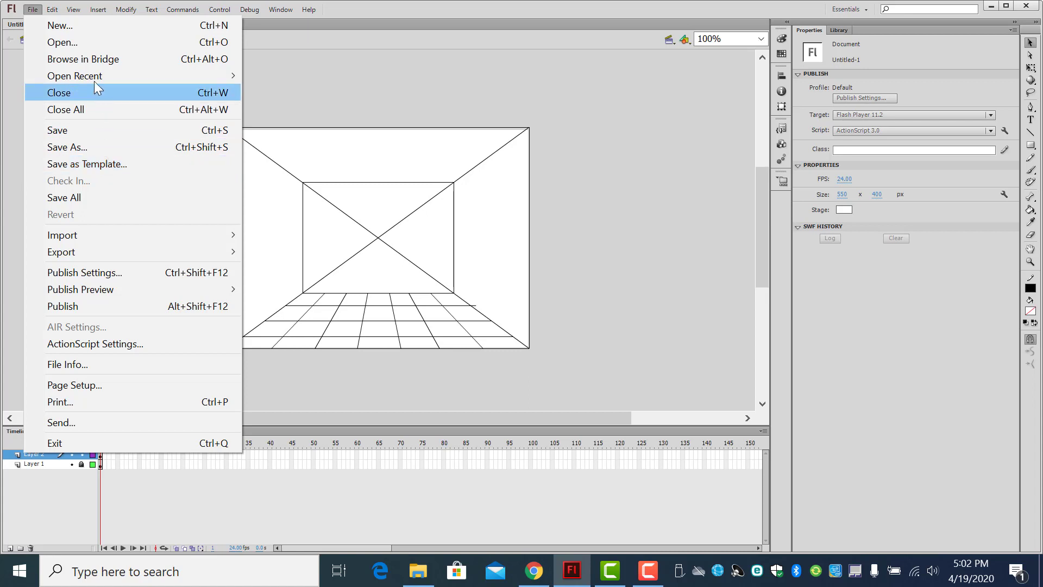
key("Escape")
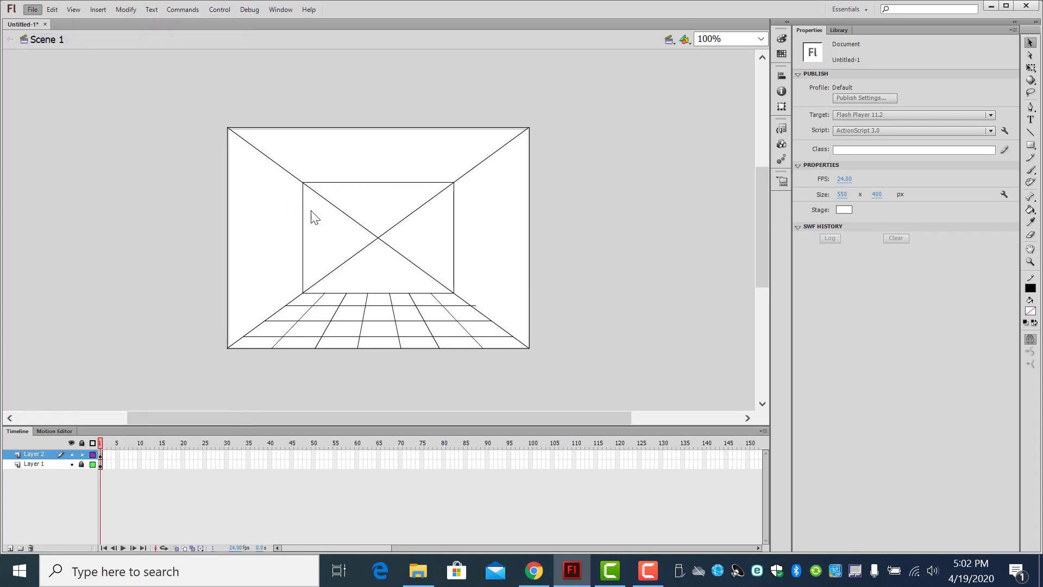
key("ctrl+o")
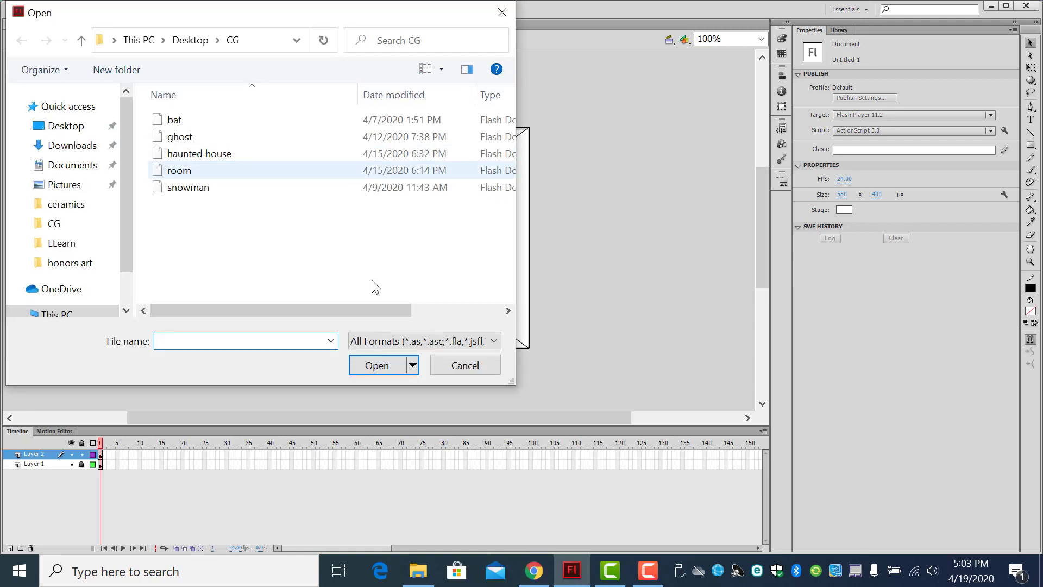
key("Escape")
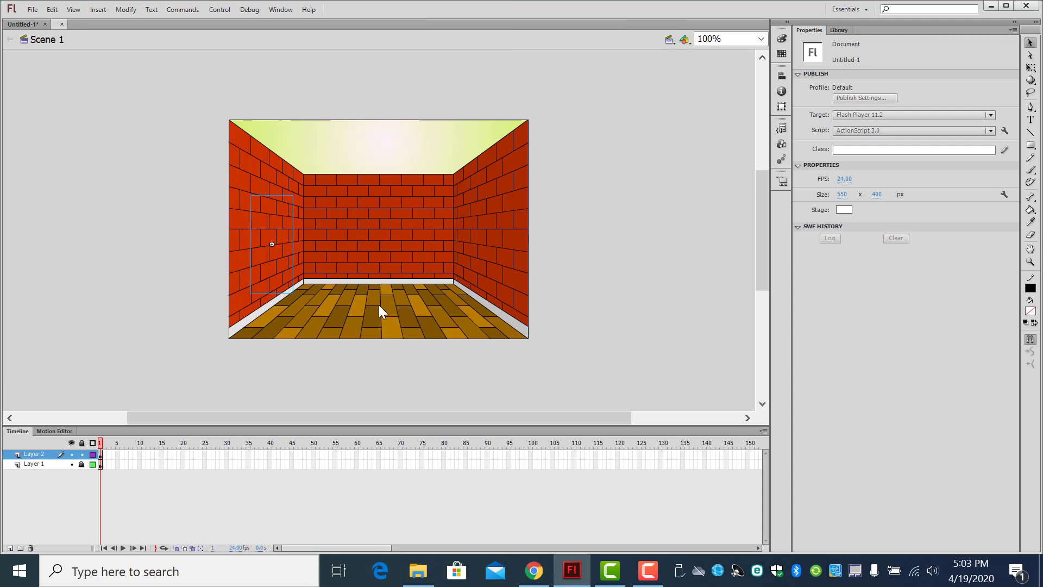
left_click(402, 374)
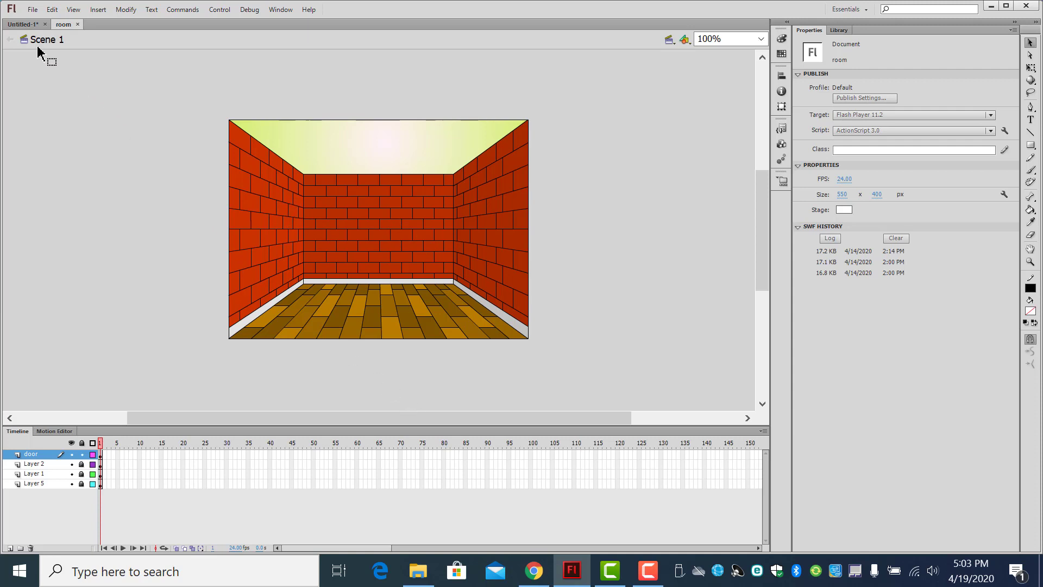
left_click(31, 24)
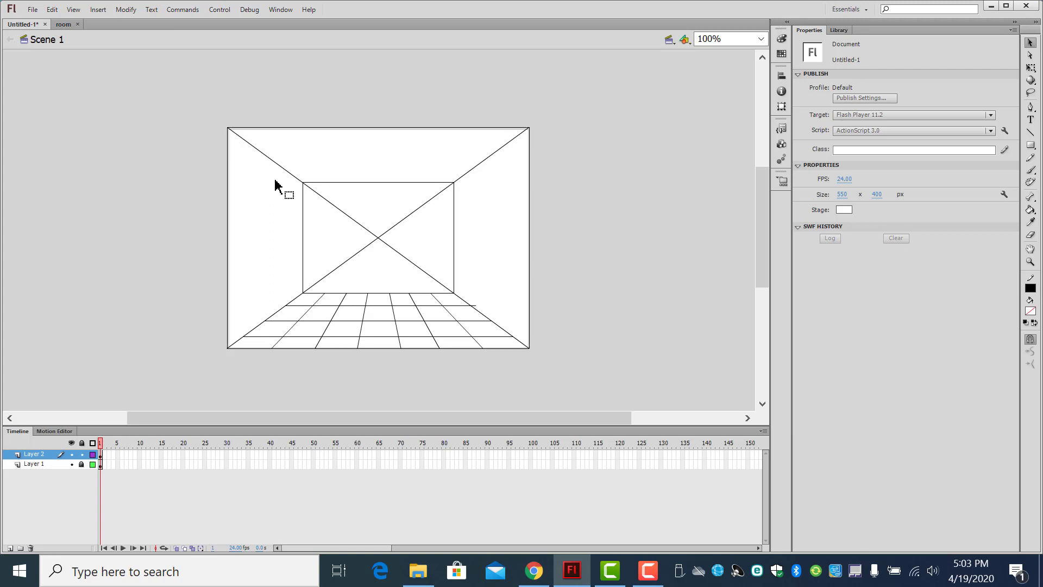
left_click(1030, 145)
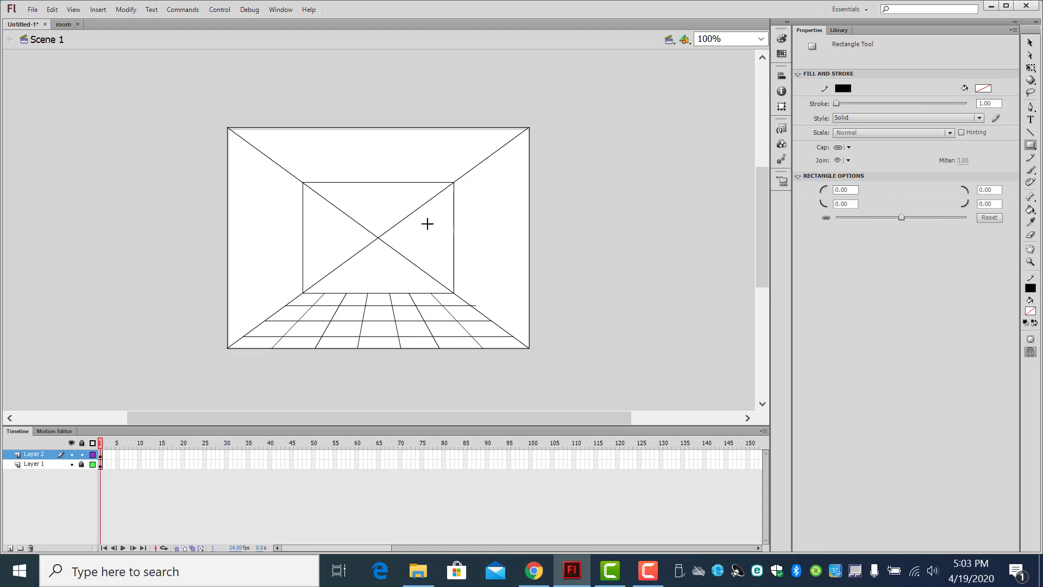
left_click_drag(378, 238, 479, 209)
key("ctrl+z")
Step: Draw six lines from the outer rectangle's right edge to the vanishing point, plus a vertical line along the inner rectangle's right edge
left_click(1031, 133)
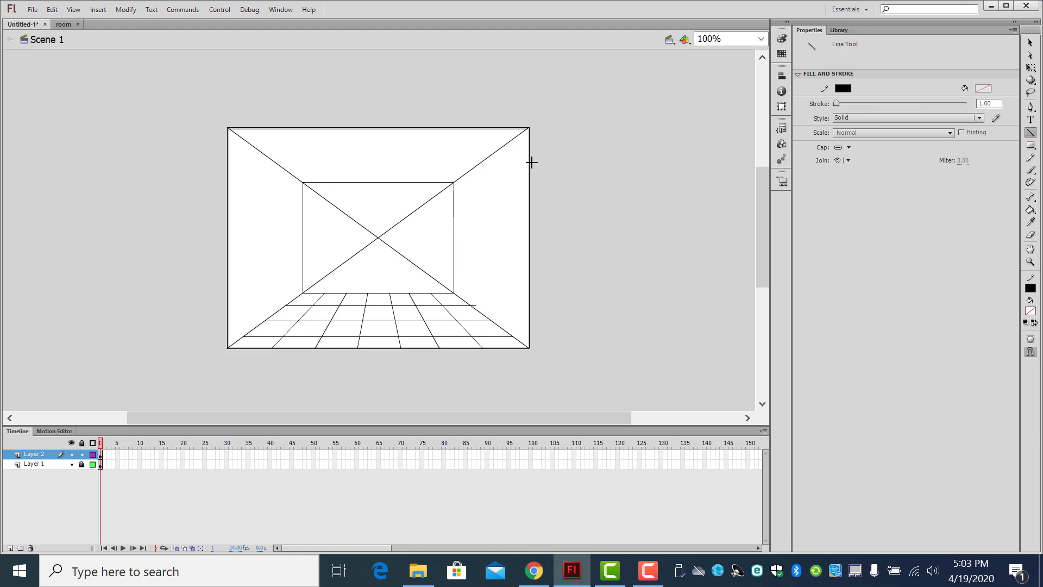
left_click_drag(530, 162, 379, 237)
left_click_drag(530, 203, 378, 237)
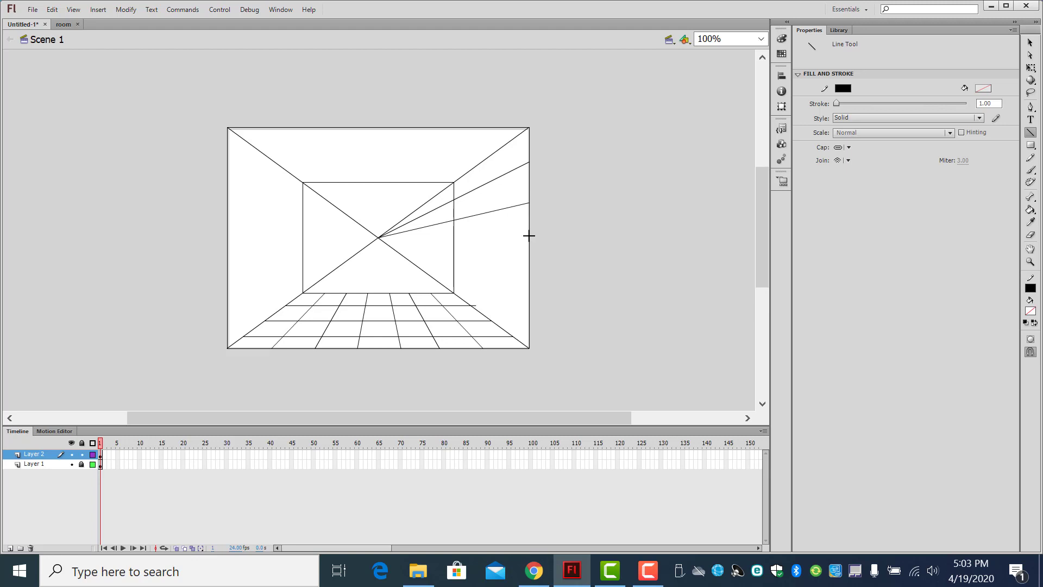
left_click_drag(528, 236, 379, 237)
mouse_move(530, 270)
left_mouse_down()
mouse_move(392, 252)
mouse_move(379, 238)
left_mouse_up()
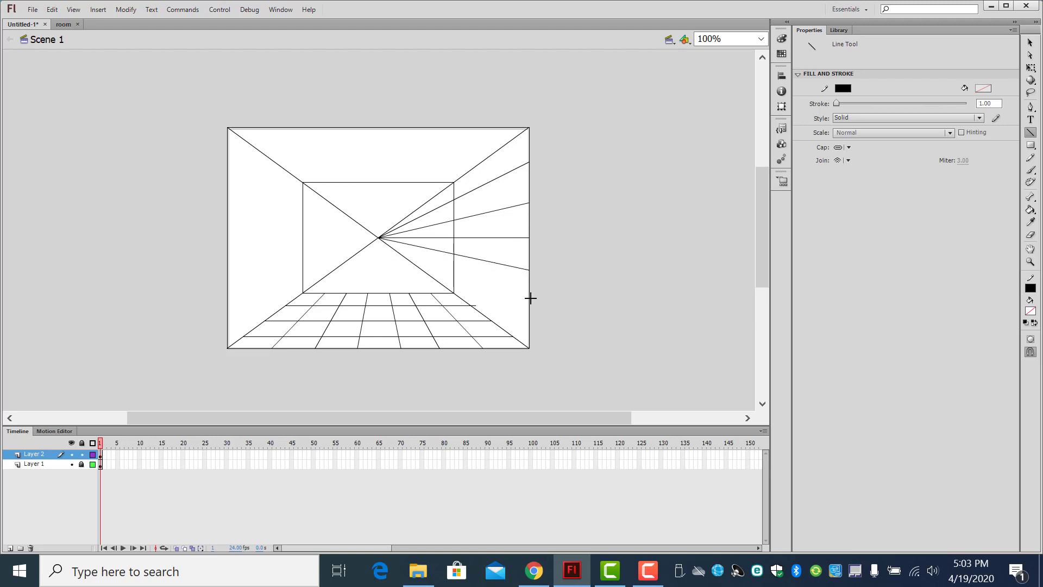
mouse_move(530, 297)
left_mouse_down()
mouse_move(424, 275)
mouse_move(379, 237)
left_mouse_up()
left_click_drag(530, 318, 379, 238)
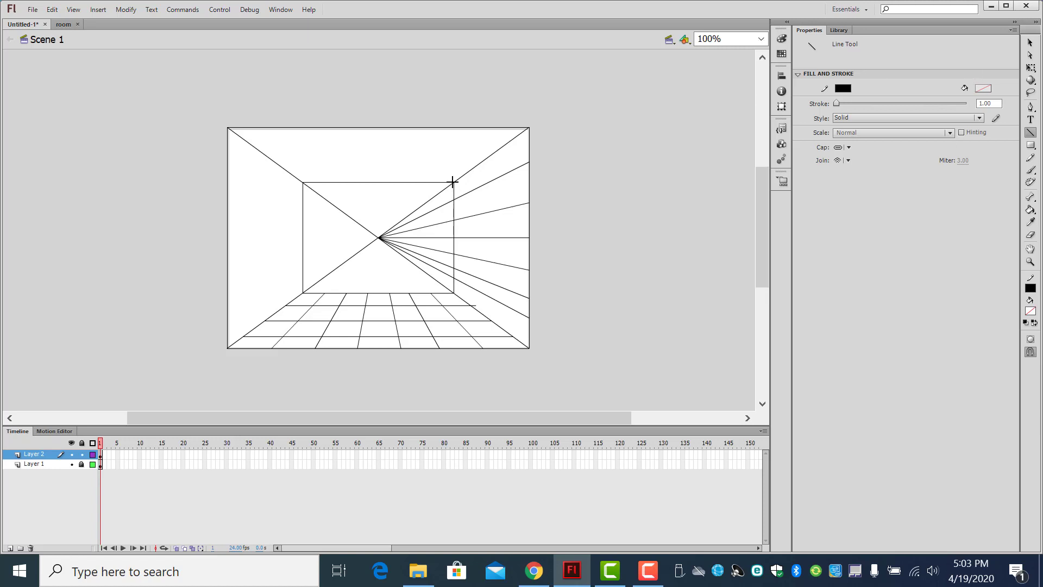
left_click_drag(452, 182, 454, 293)
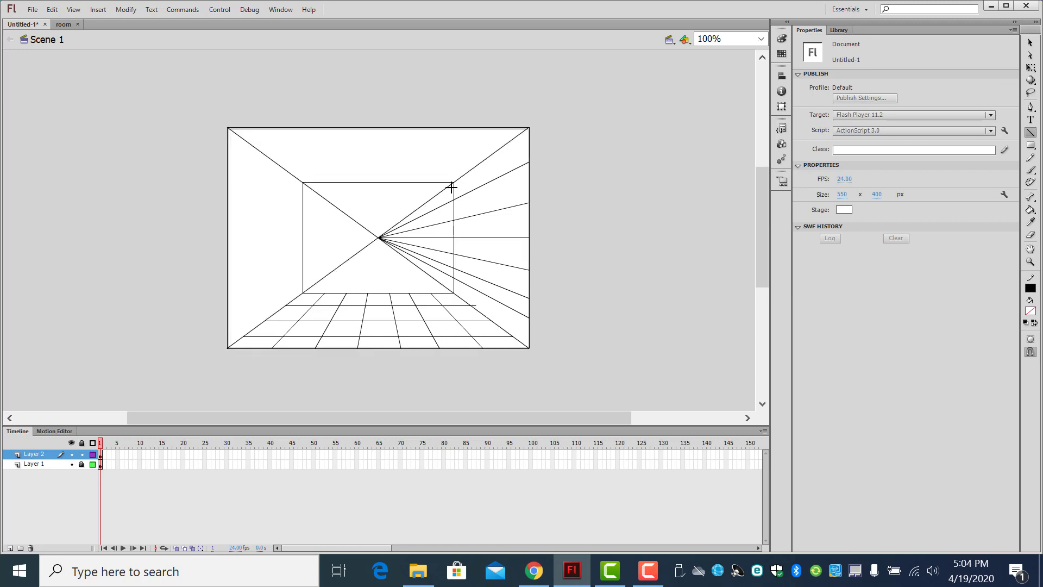
Step: Select the converging wall-line portions inside the inner rectangle, up to just short of its right edge, and delete them
key("v")
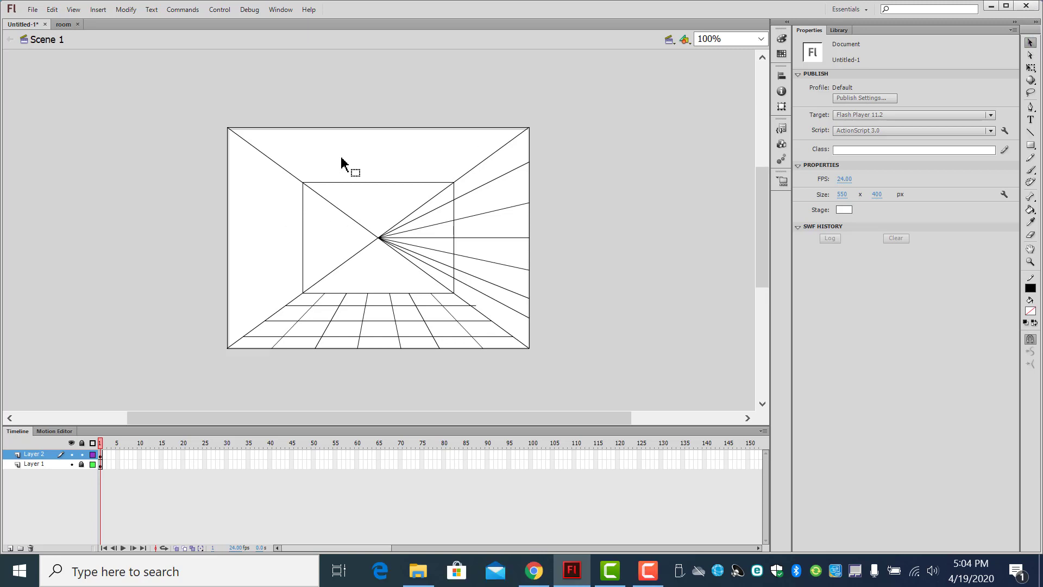
left_click_drag(343, 160, 440, 294)
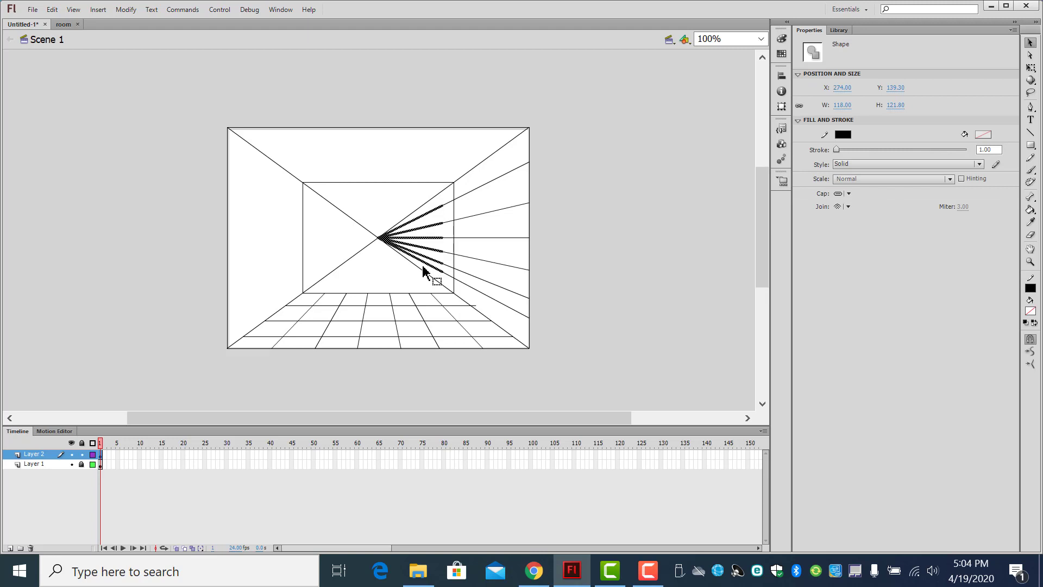
key("Delete")
Step: Delete the six short wall-line stubs that stick out past the inner rectangle's right edge into the back wall
left_click(450, 205)
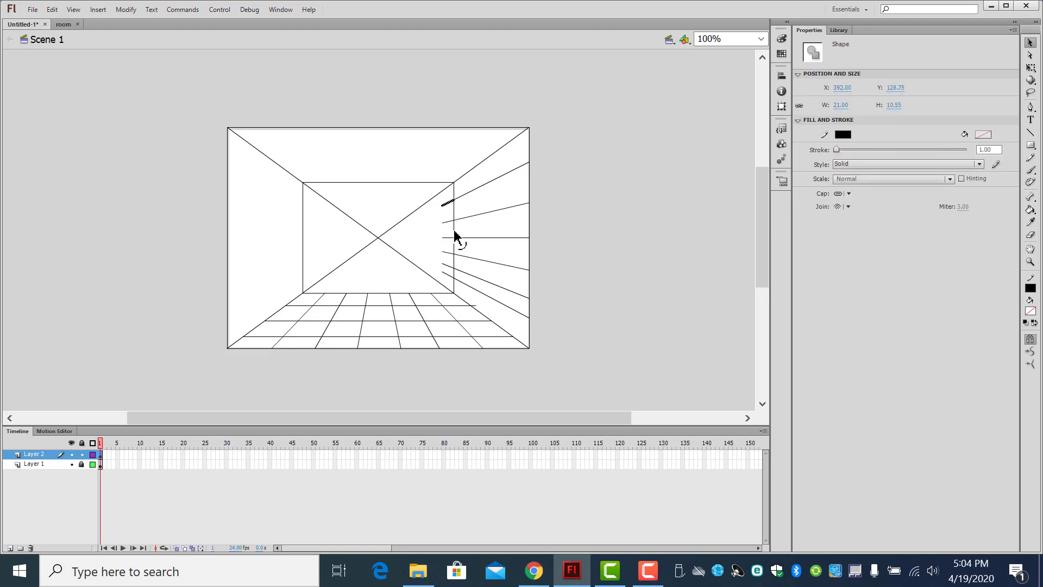
key("Delete")
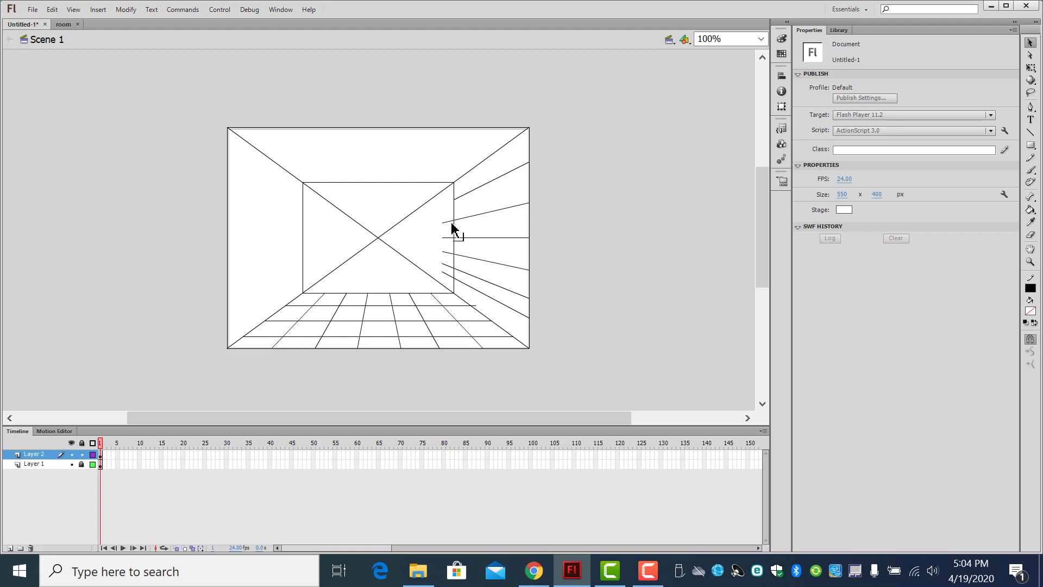
left_click(450, 222)
key("Delete")
left_click(447, 238)
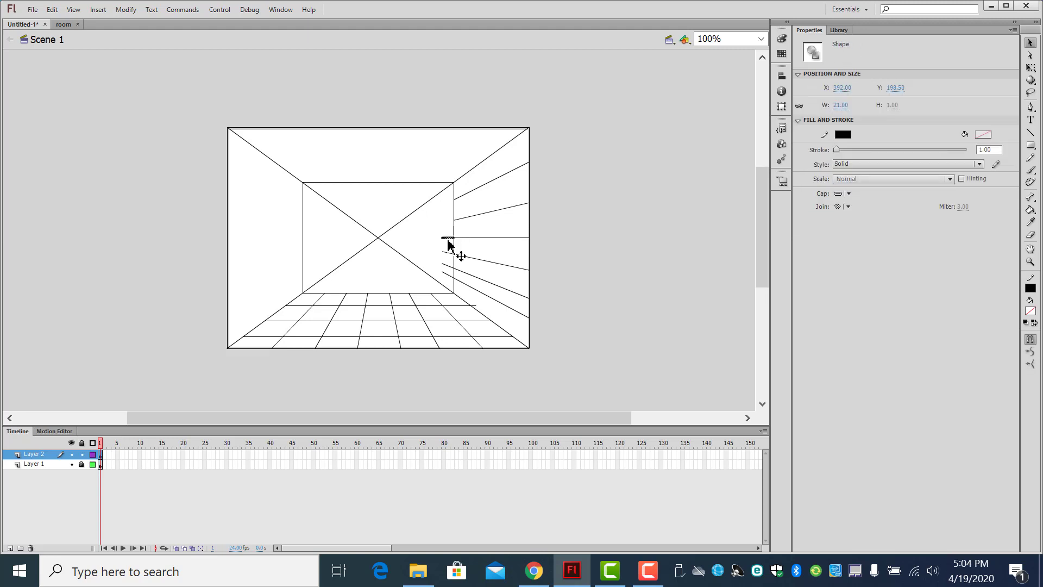
key("Delete")
left_click(449, 262)
key("Delete")
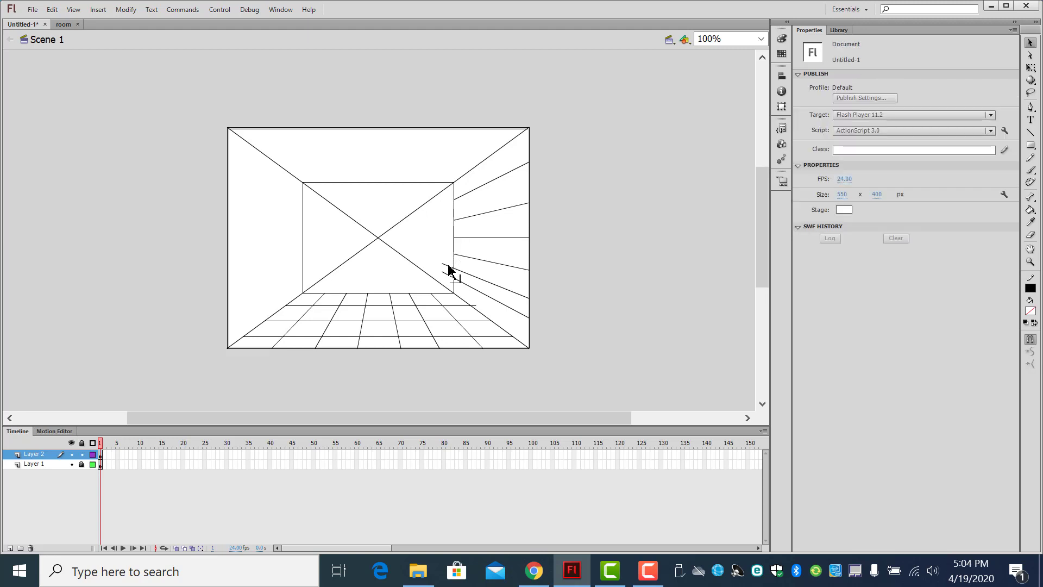
left_click(448, 277)
key("Delete")
left_click(448, 277)
key("Delete")
Step: Lock Layer 2, unlock Layer 1, and delete the four diagonal segments inside the inner rectangle
left_click(45, 464)
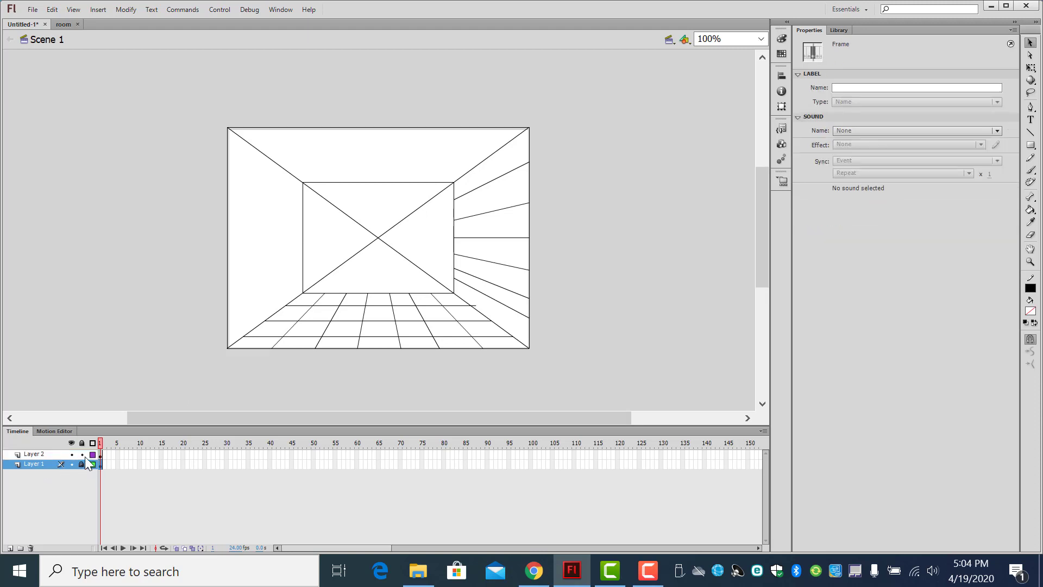
left_click(82, 454)
left_click(338, 269)
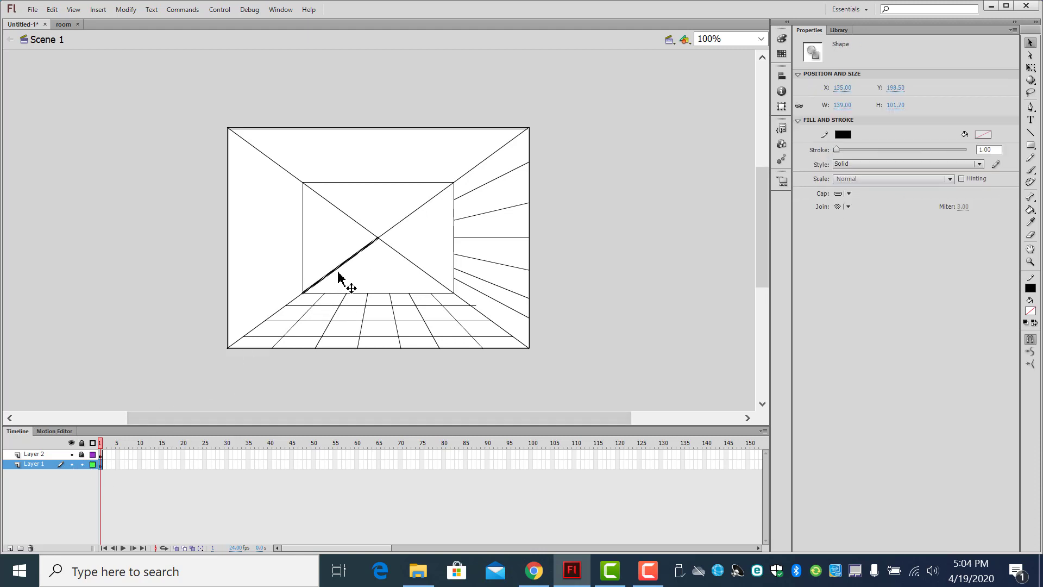
key("Delete")
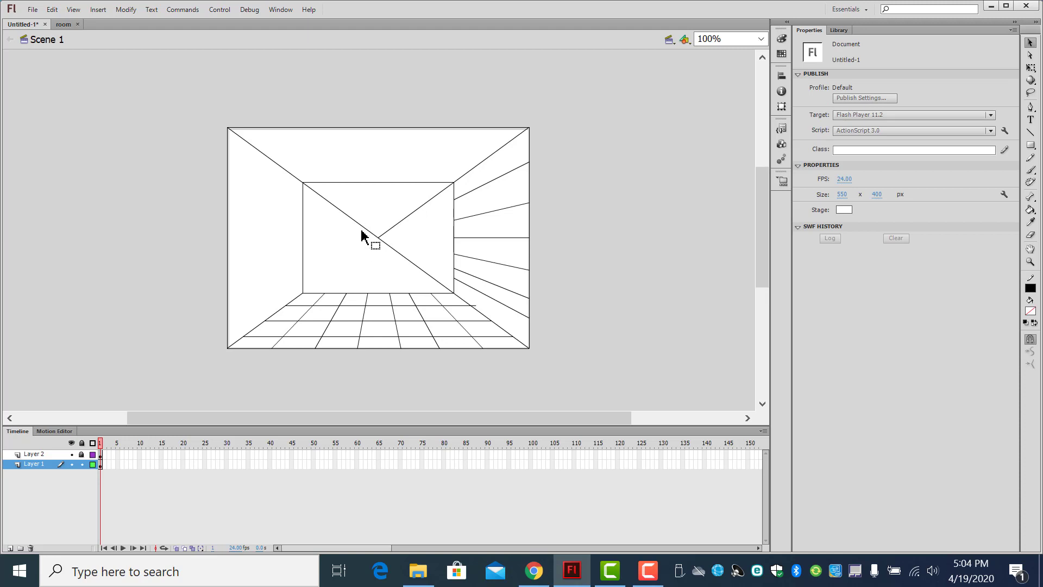
left_click(379, 238)
left_click(387, 233)
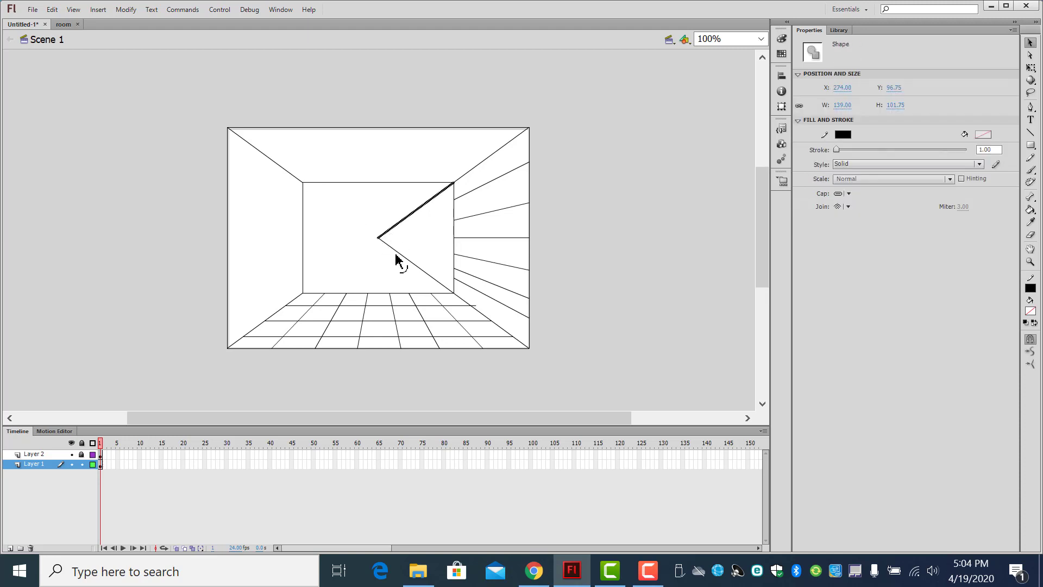
key("Delete")
left_click(396, 253)
key("Delete")
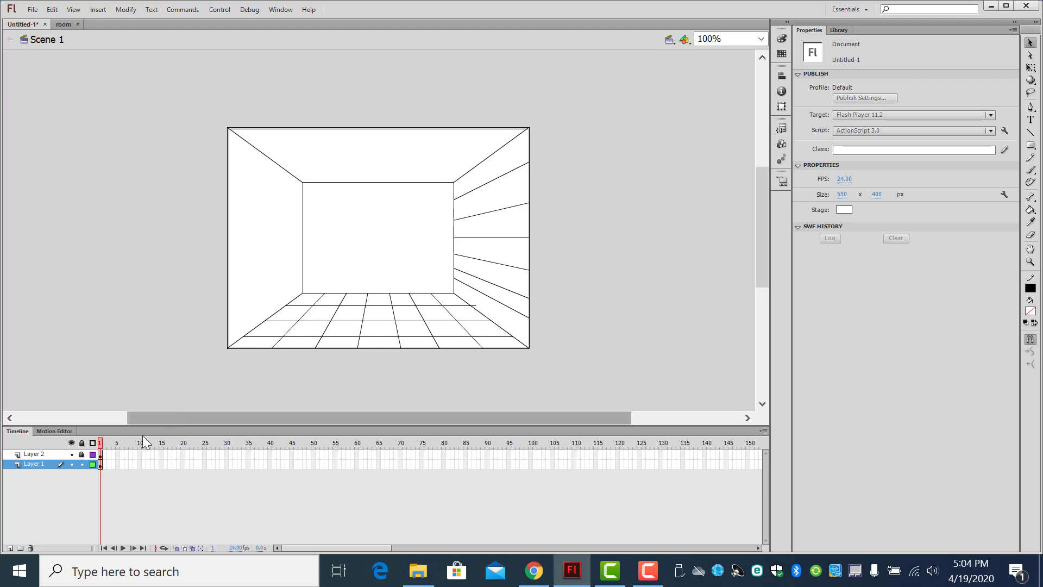
Step: Fill the left wall on Layer 1 with black using the Paint Bucket
left_click(1030, 210)
left_click(983, 89)
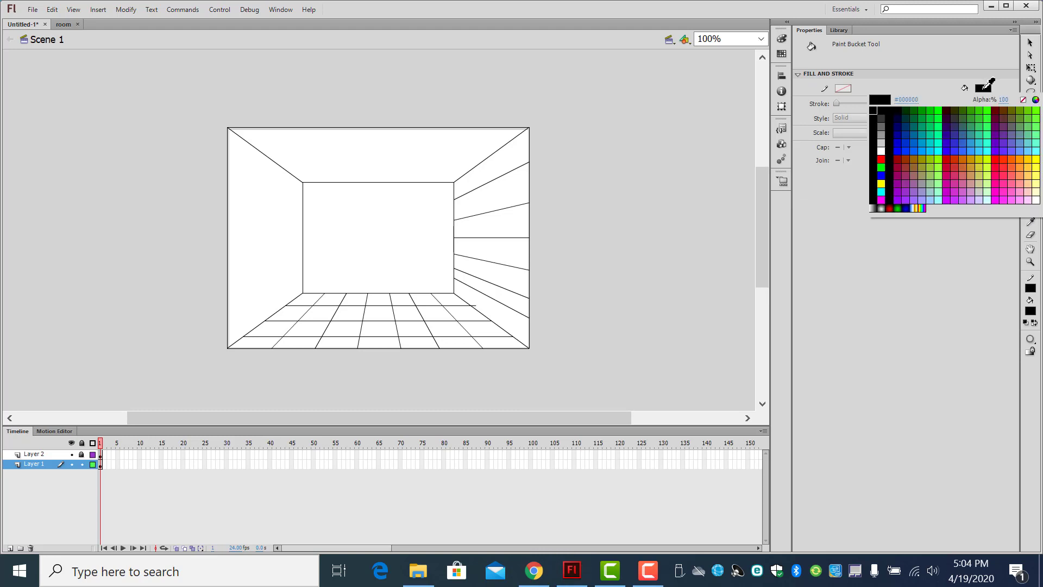
left_click(881, 187)
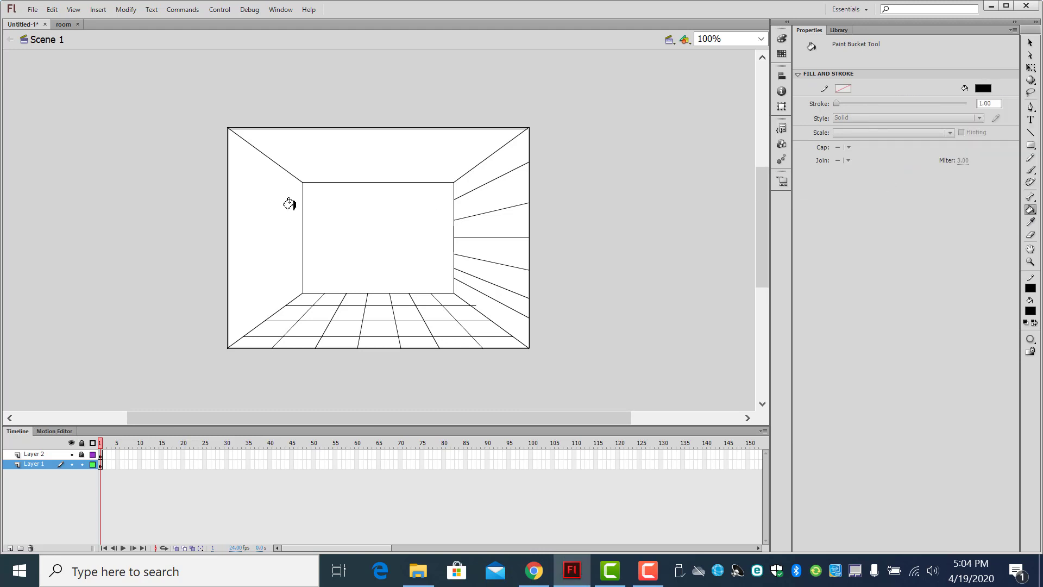
left_click(263, 209)
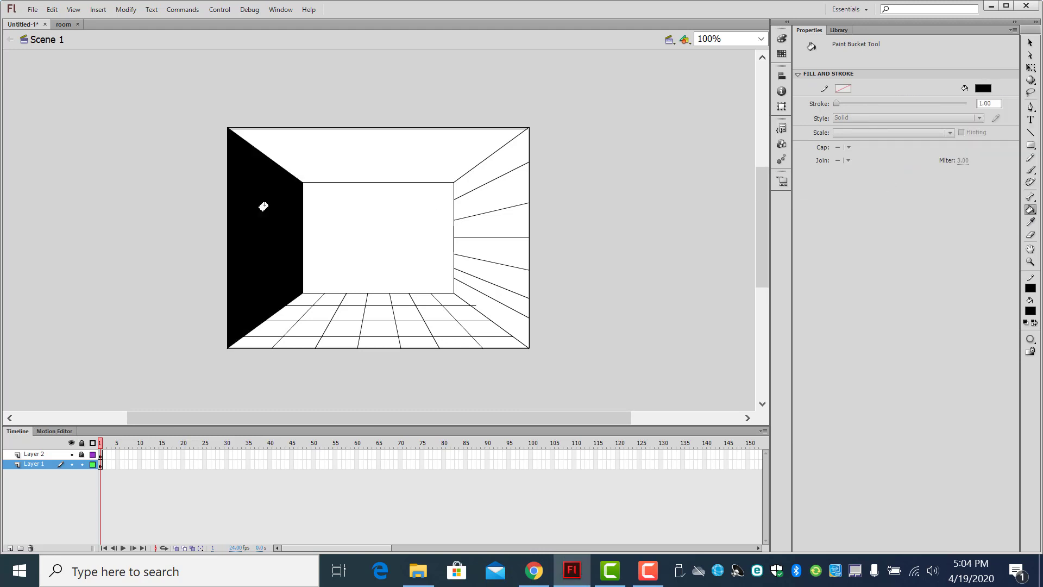
Step: Fill the left wall, back wall and right wall on Layer 1 with muted purple
left_click(982, 88)
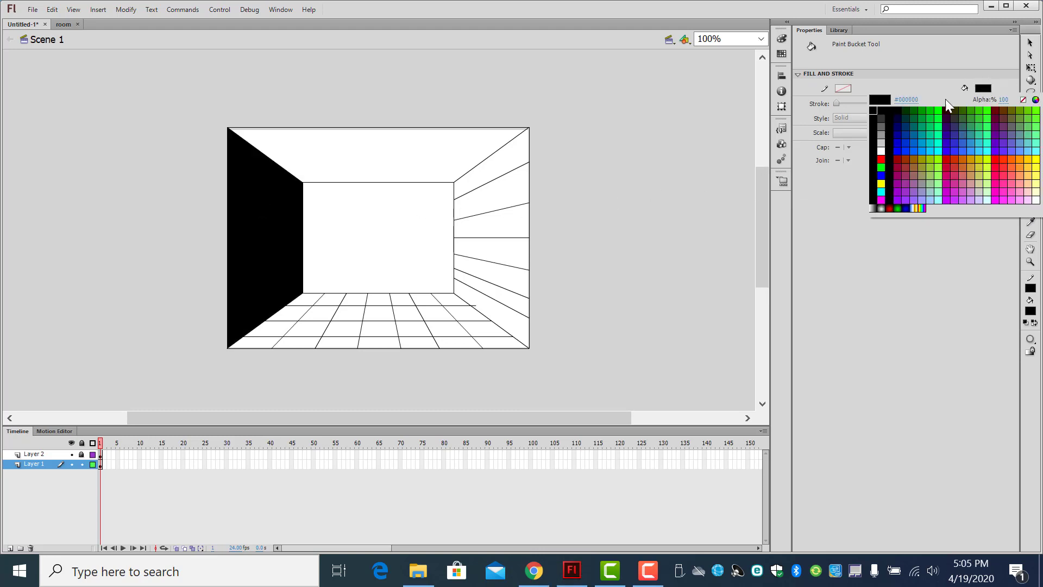
left_click(920, 182)
left_click(272, 206)
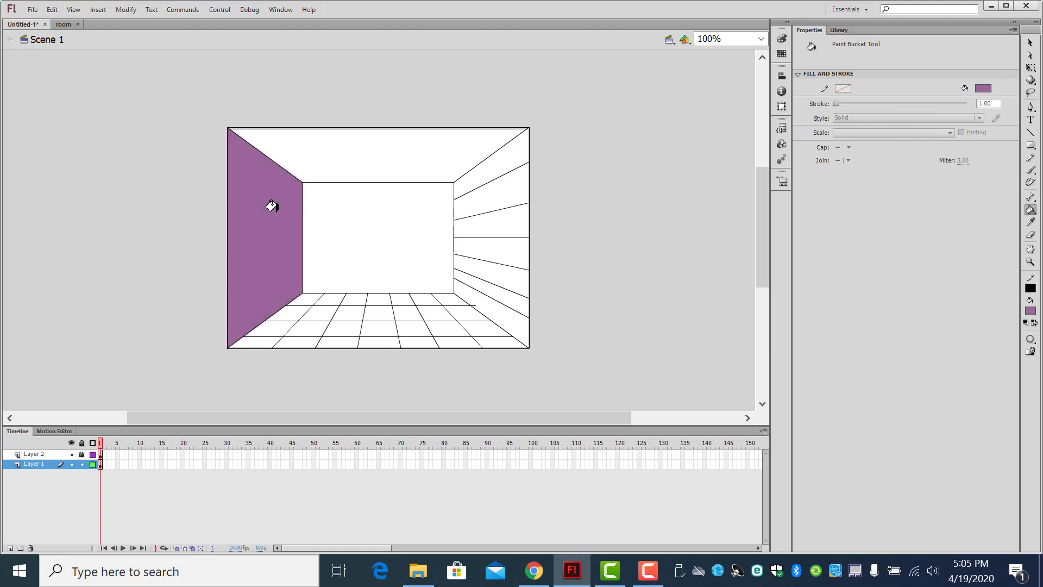
left_click(410, 222)
left_click(488, 209)
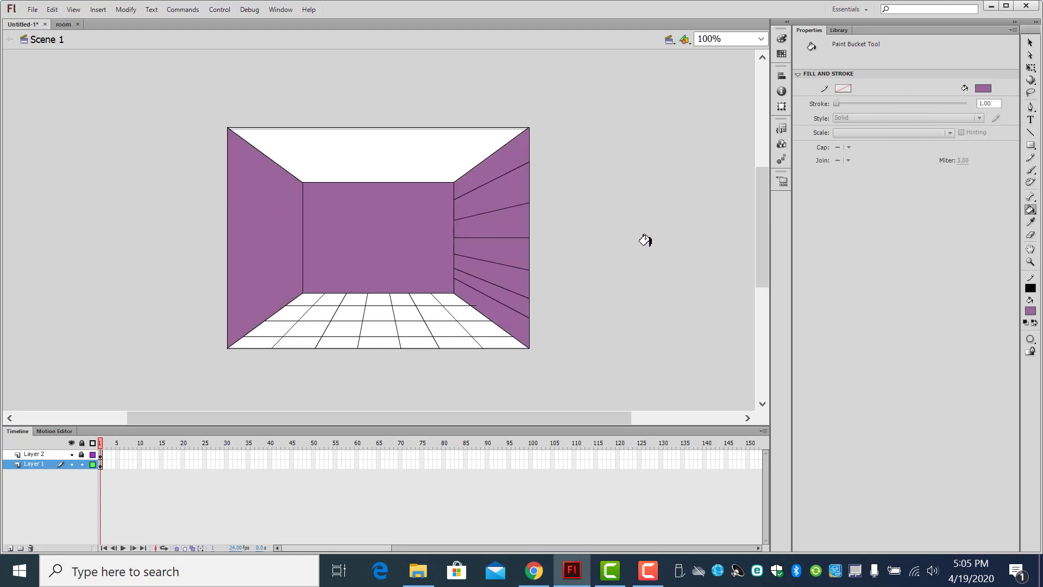
Step: Fill the floor on Layer 1 with red
left_click(984, 89)
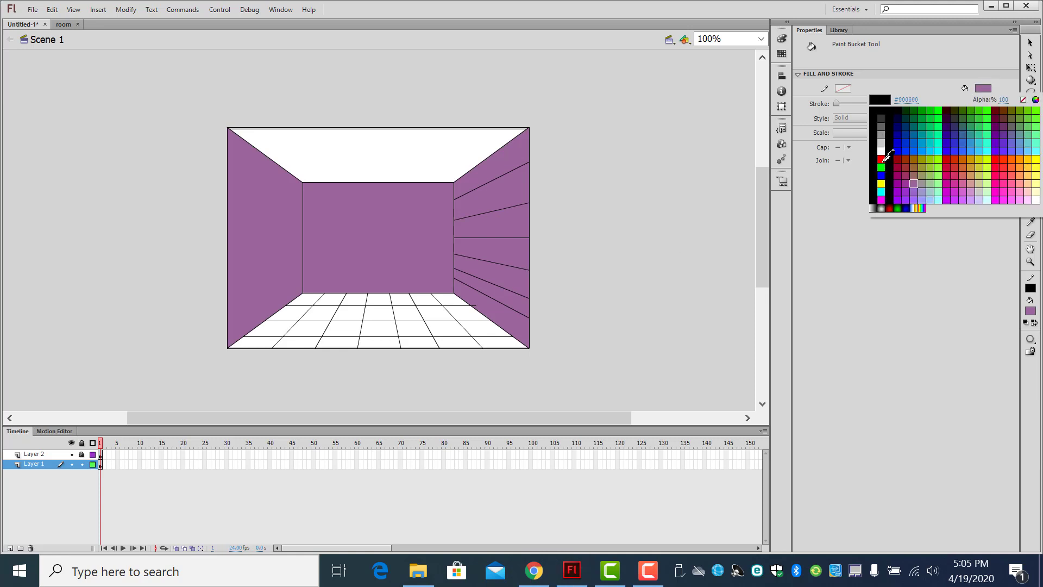
left_click(880, 147)
left_click(250, 340)
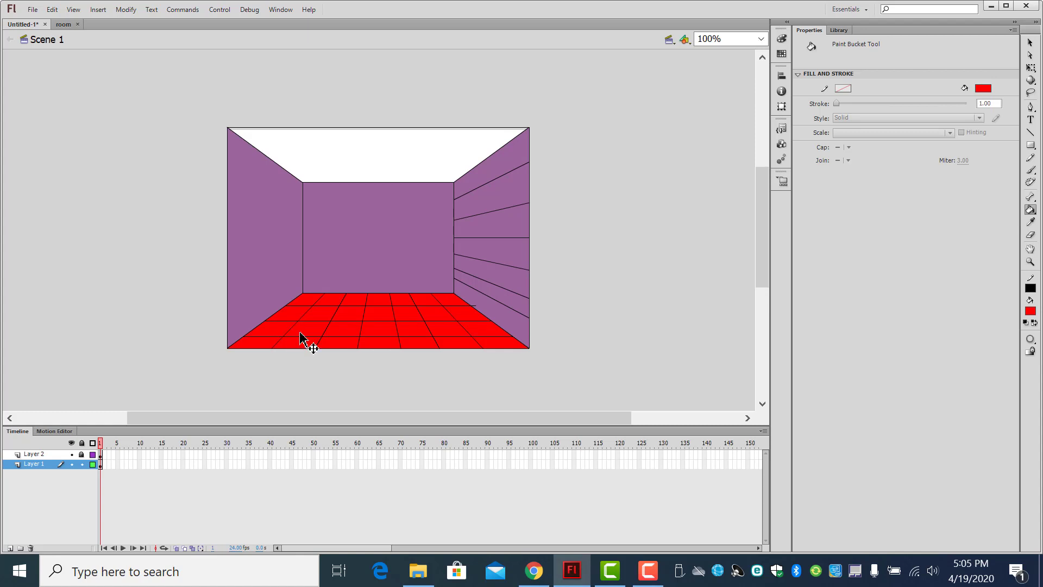
Step: Lock Layer 1, unlock Layer 2, and hide and show Layer 2 to compare the room with and without its guide lines
left_click(82, 465)
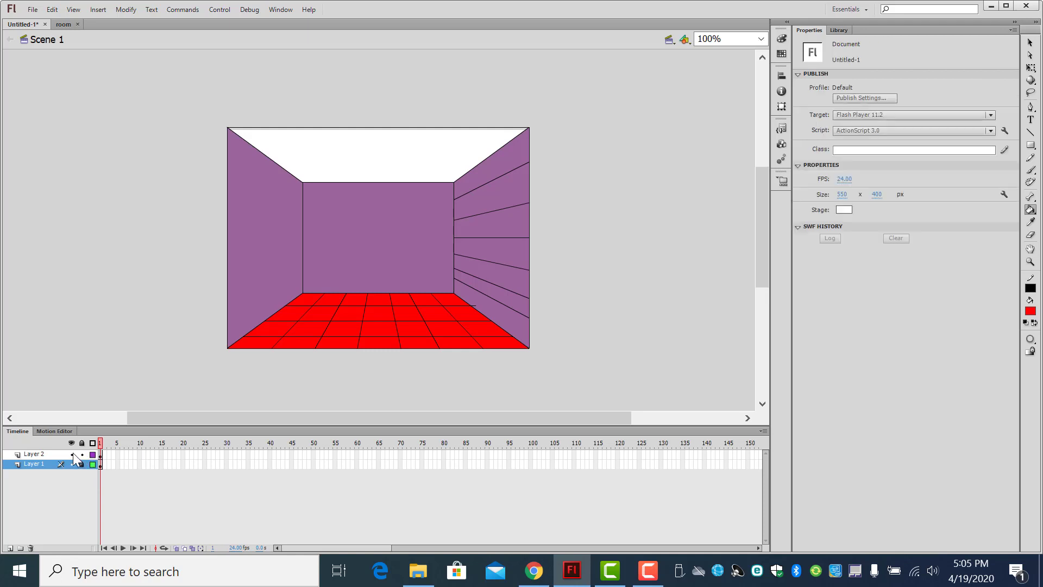
left_click(72, 454)
left_click(72, 454)
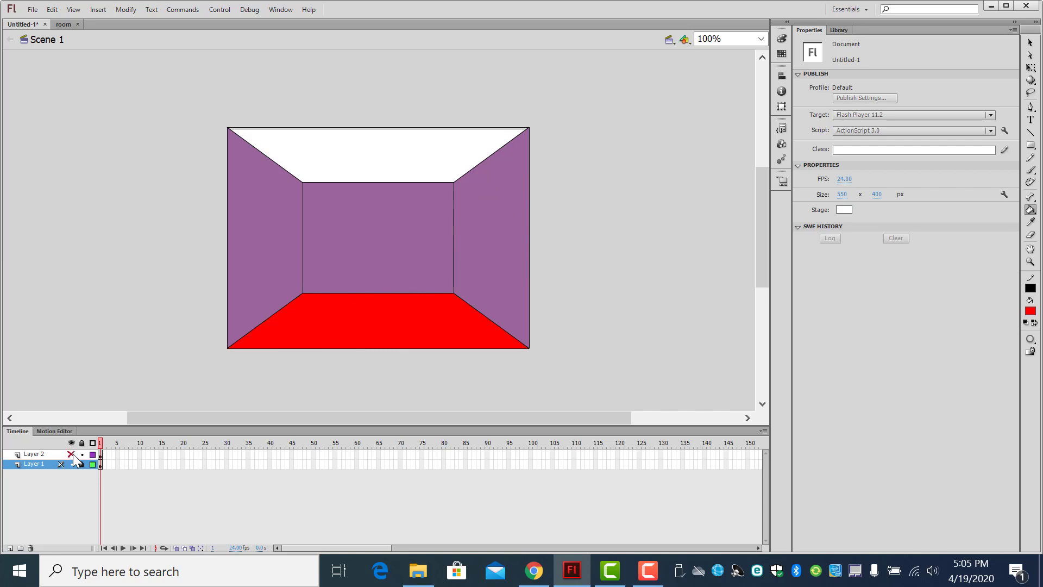
left_click(71, 454)
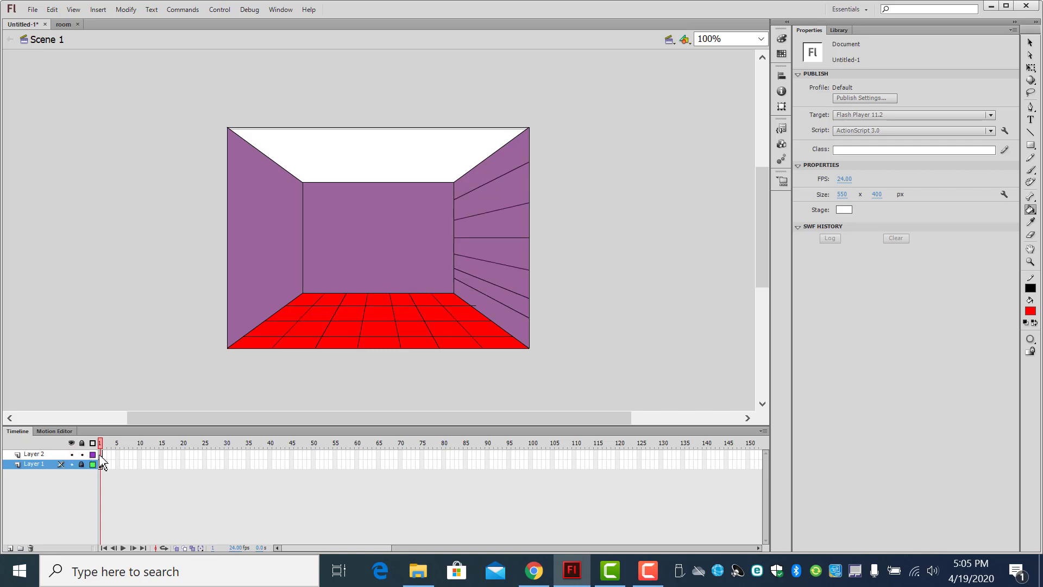
Step: Make Layer 2 active, set the fill color to white (#FFFFFF), and try to fill a floor tile near the left wall
left_click(100, 454)
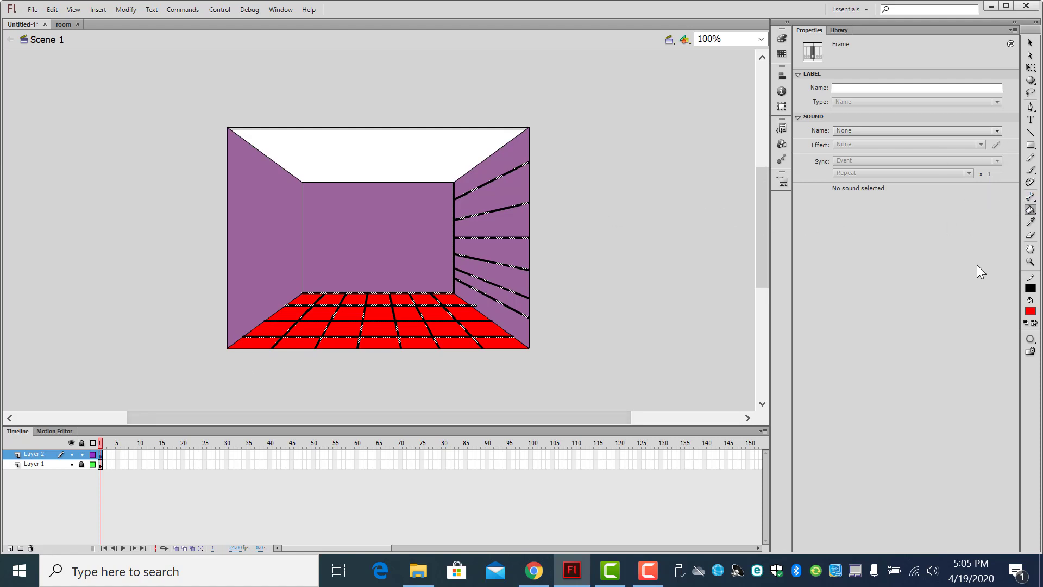
left_click(1031, 311)
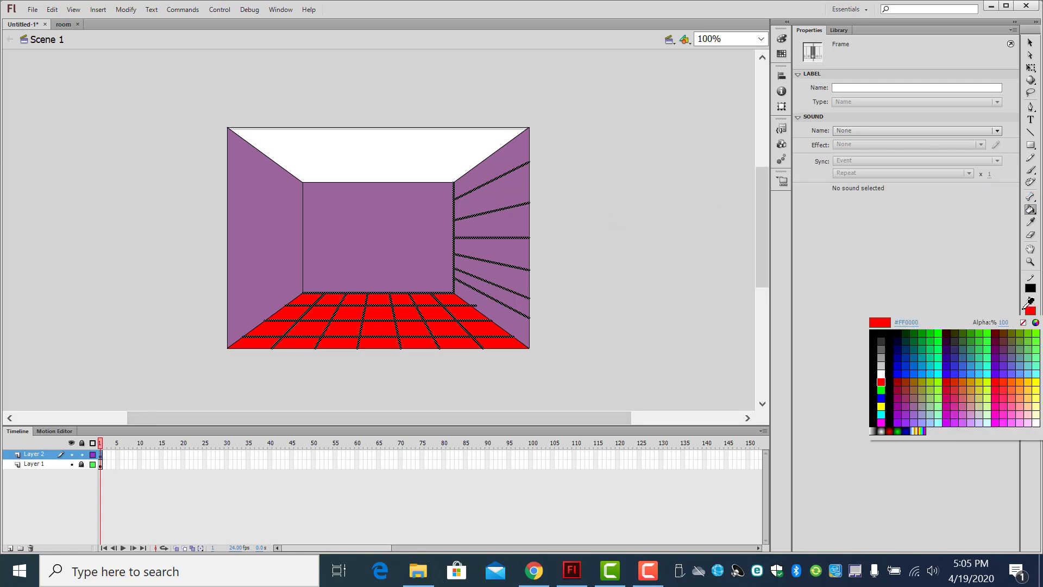
left_click(881, 372)
left_click(272, 323)
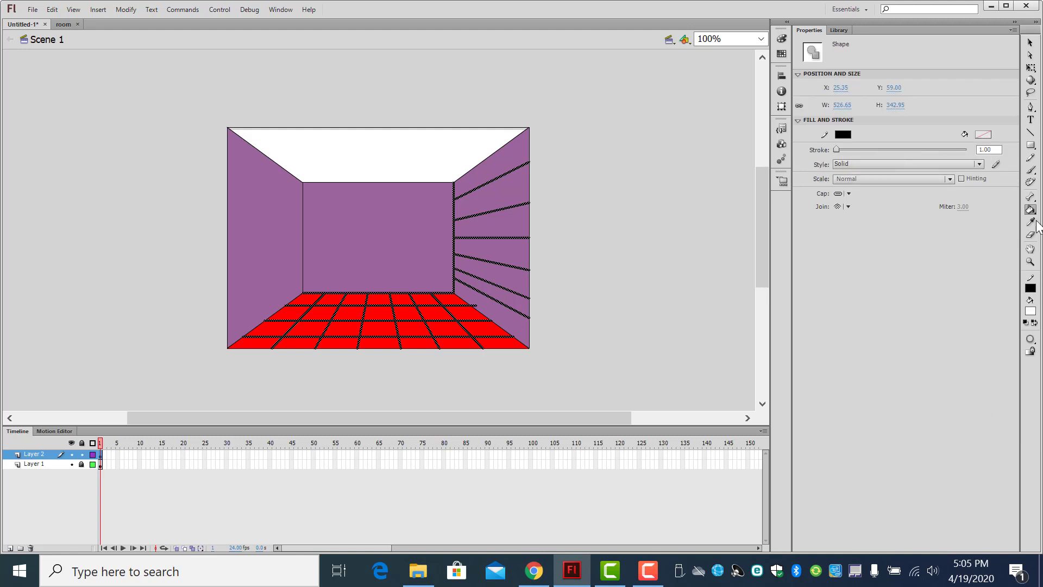
left_click(1031, 312)
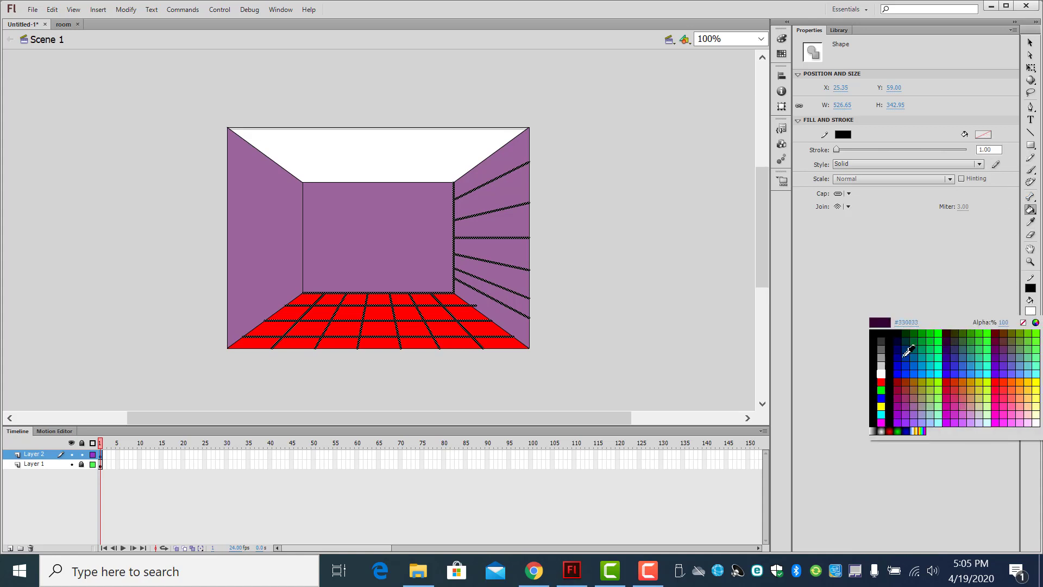
left_click(880, 372)
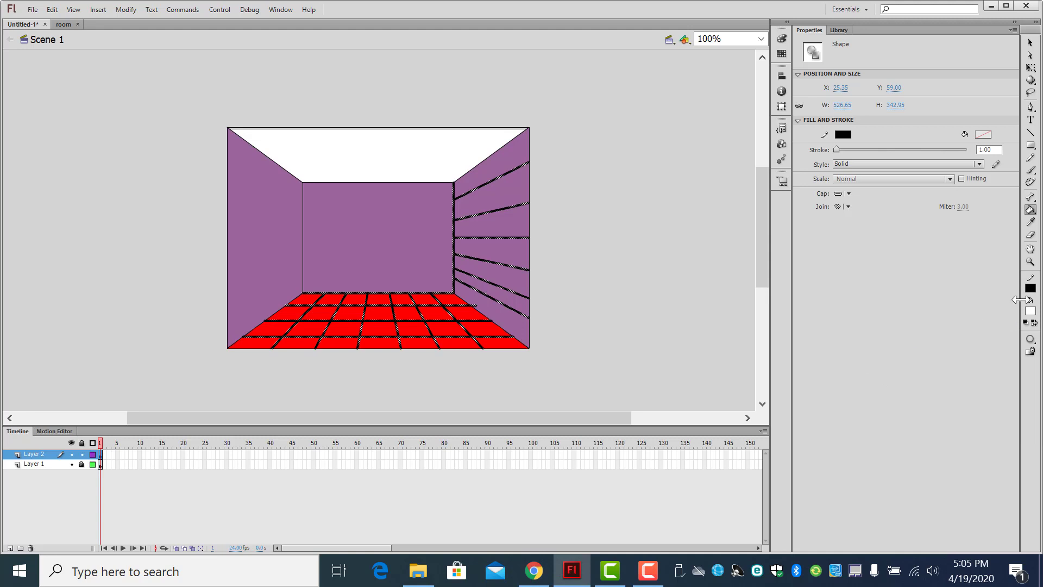
left_click(1030, 169)
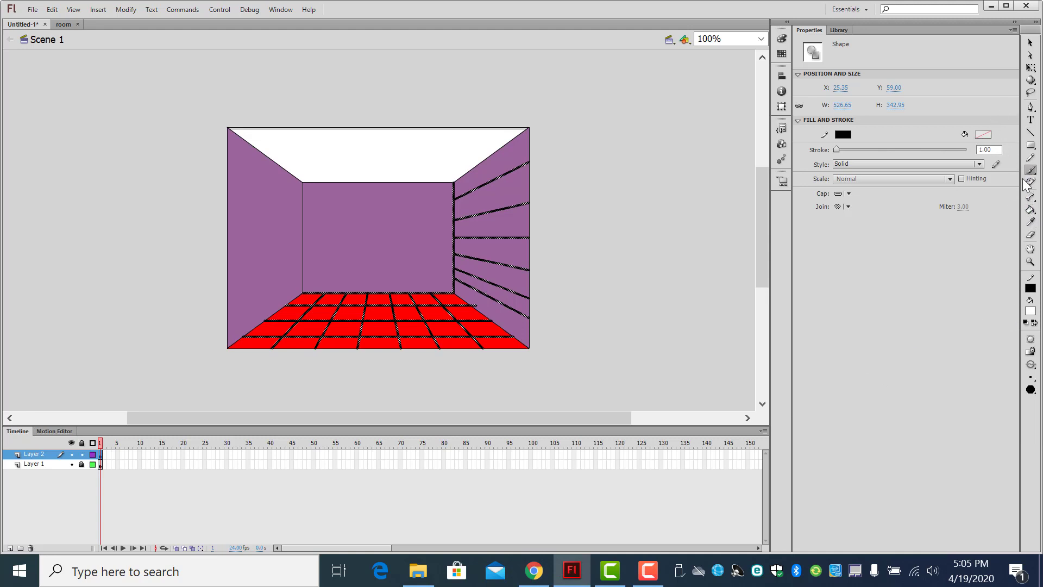
left_click(1030, 310)
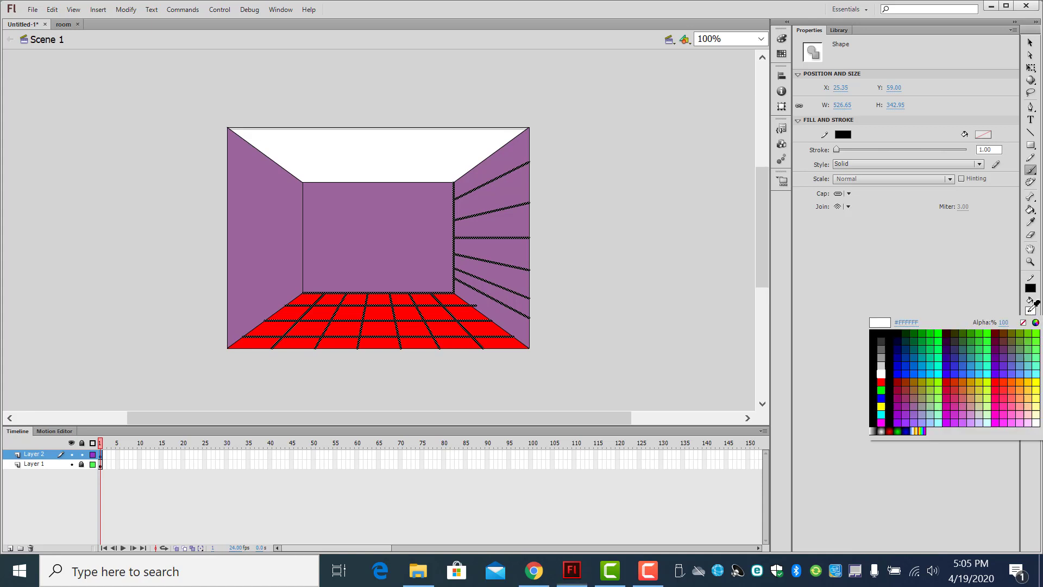
left_click(1029, 213)
left_click(1031, 210)
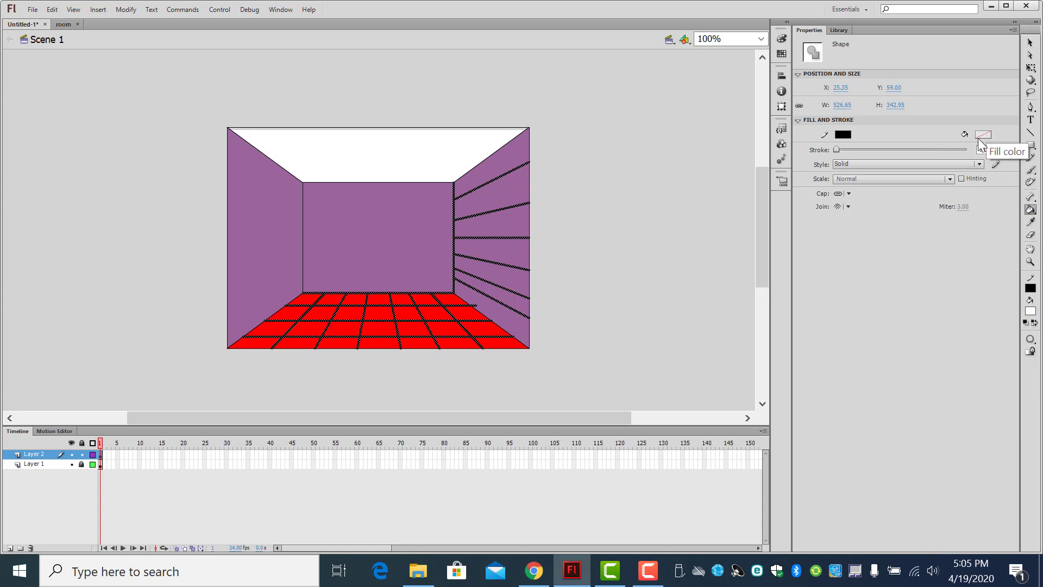
left_click(1030, 210)
left_click(1003, 211)
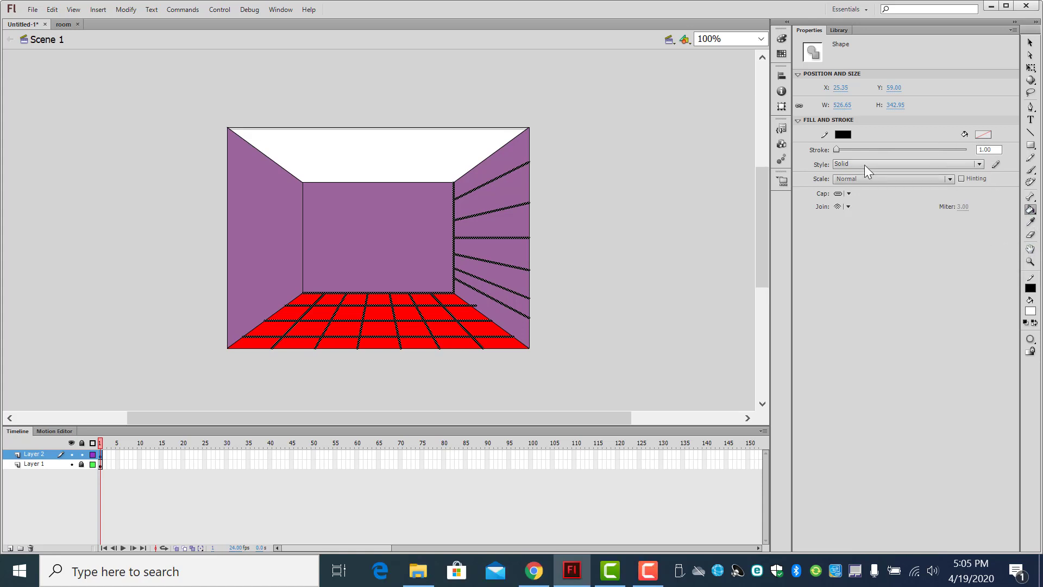
left_click(845, 135)
left_click(848, 136)
Step: Deselect the guide lines and fill three alternating tiles in the middle of the floor with white on Layer 2
left_click(1031, 42)
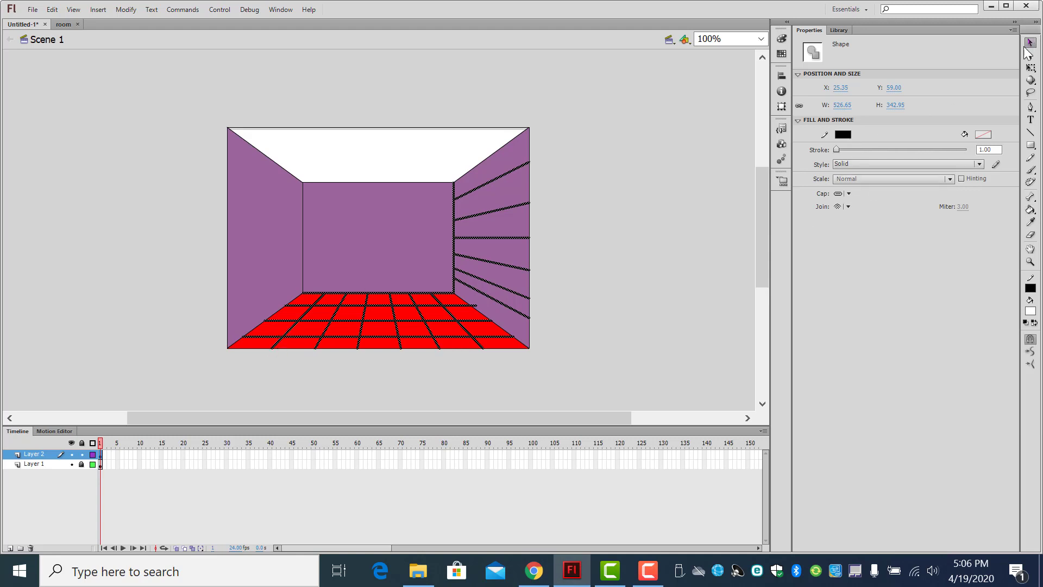
left_click(602, 167)
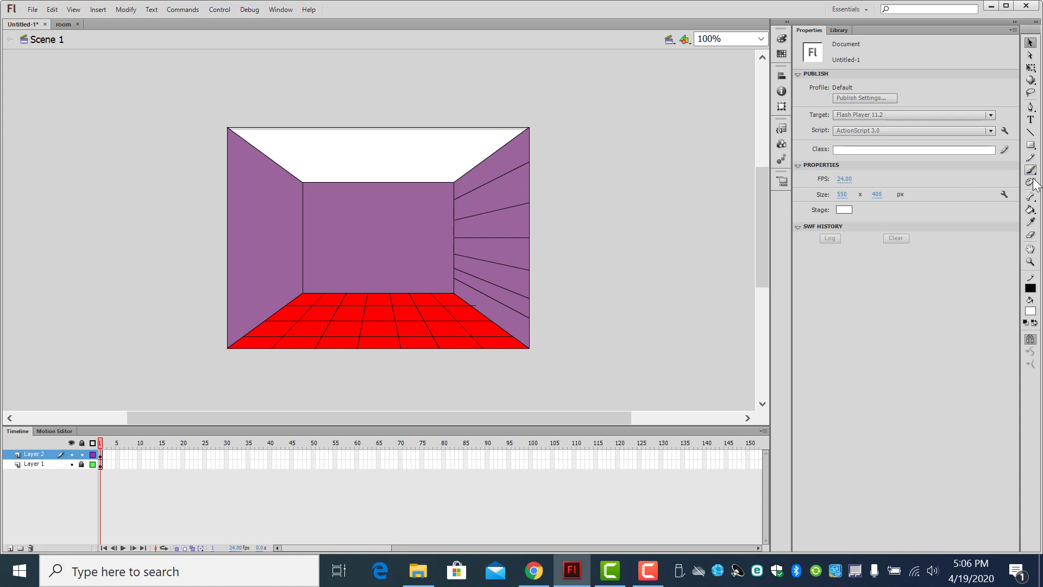
left_click(1032, 211)
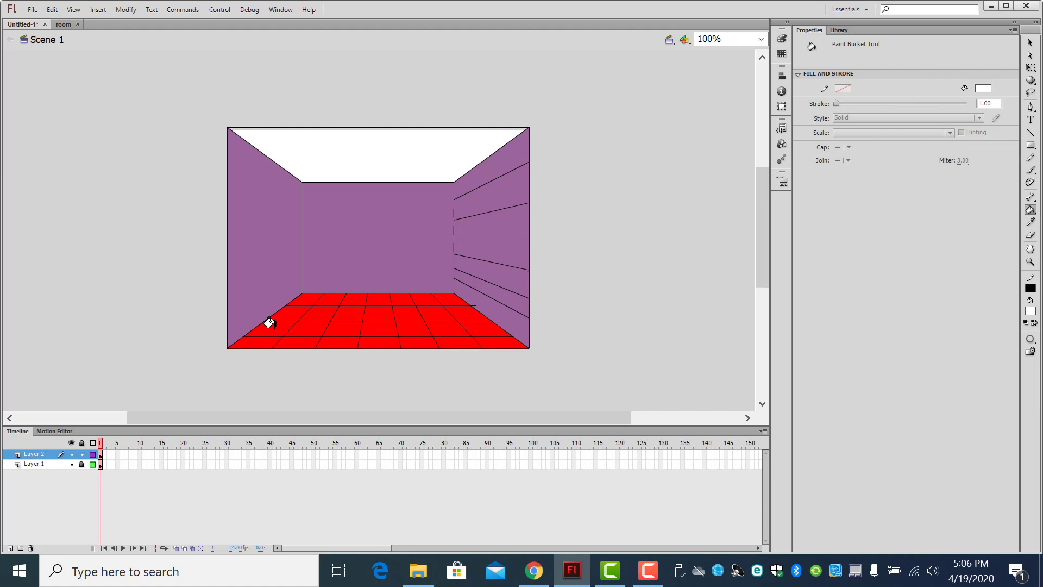
left_click(330, 326)
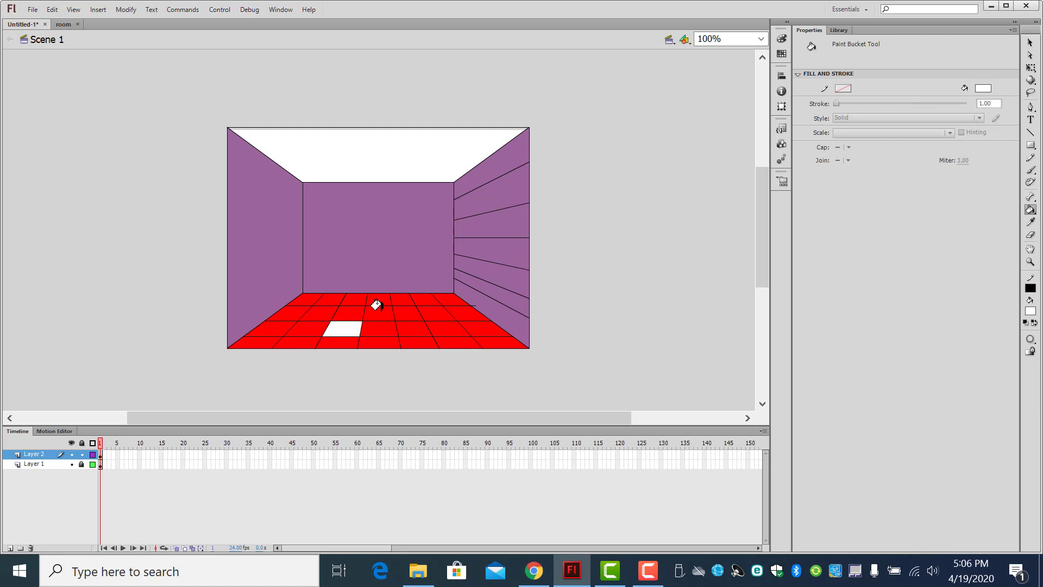
left_click(379, 311)
left_click(401, 327)
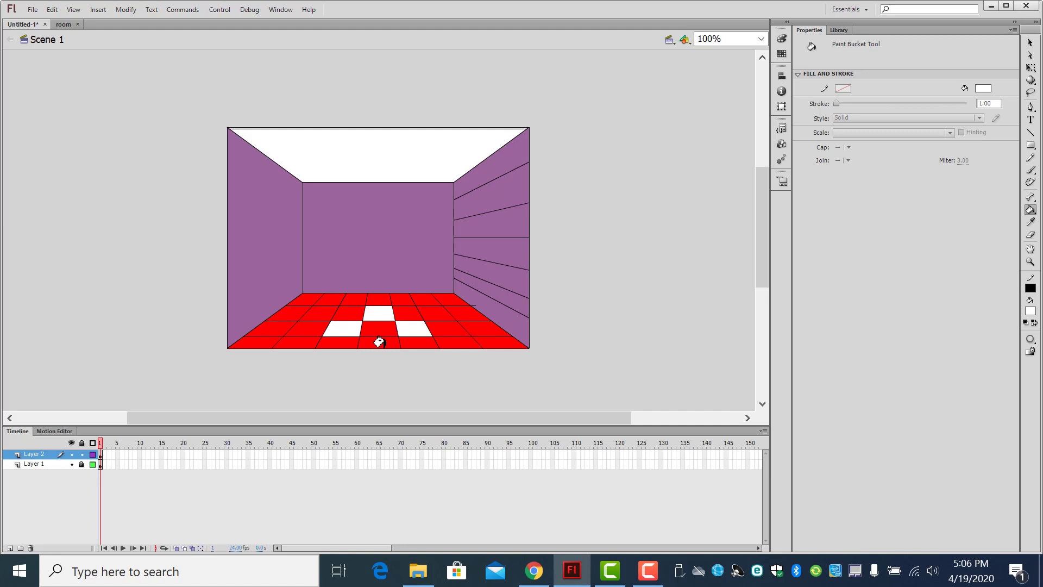
Step: Hide Layer 1, trace the floor's outer edges with black lines on Layer 2 to close the tile grid, and show Layer 1 again
left_click(71, 465)
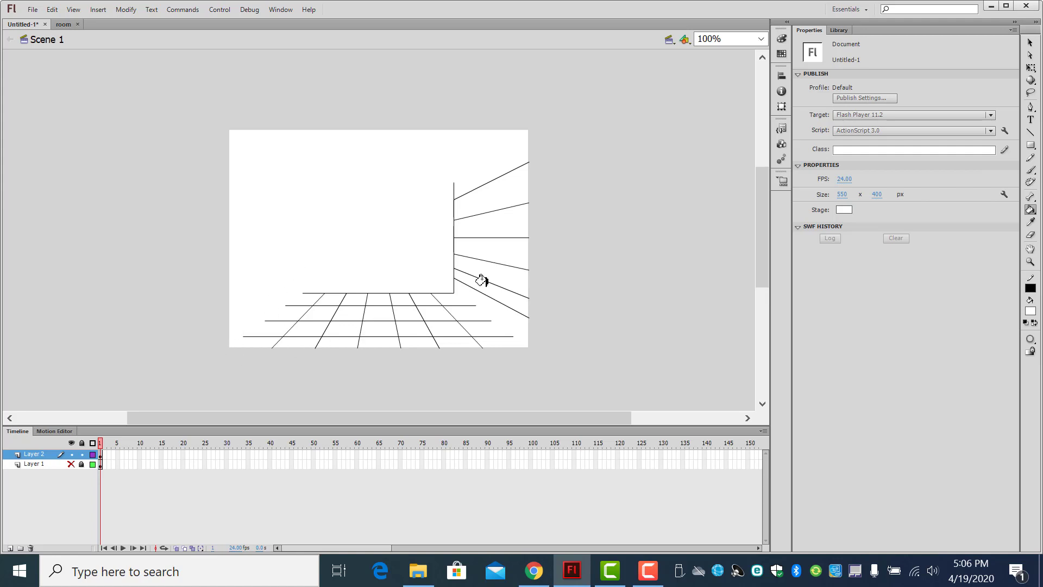
left_click(70, 464)
left_click(71, 465)
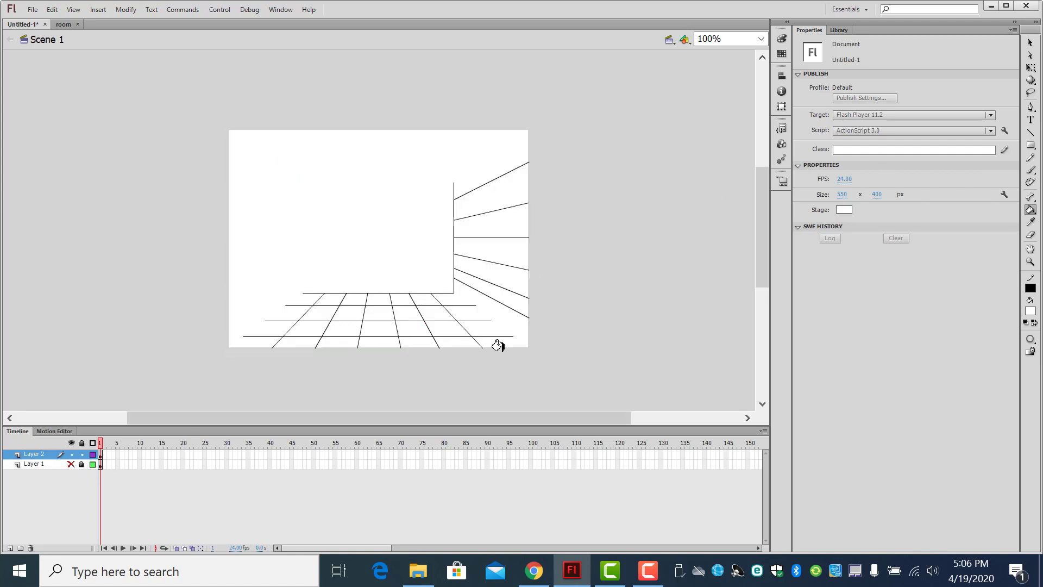
left_click(1031, 132)
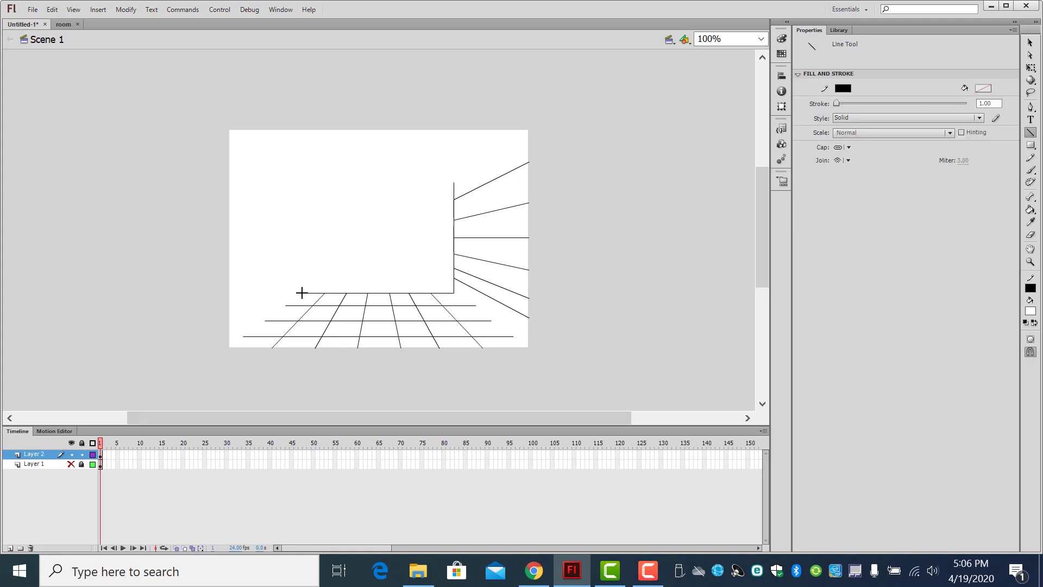
mouse_move(303, 293)
left_mouse_down()
mouse_move(227, 349)
mouse_move(530, 349)
mouse_move(455, 293)
left_mouse_up()
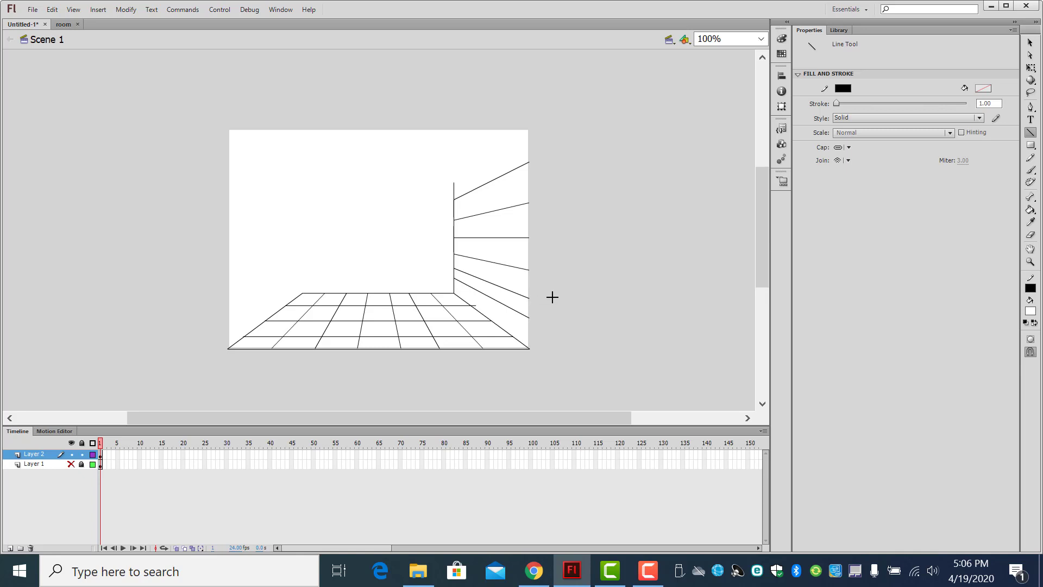
left_click(70, 464)
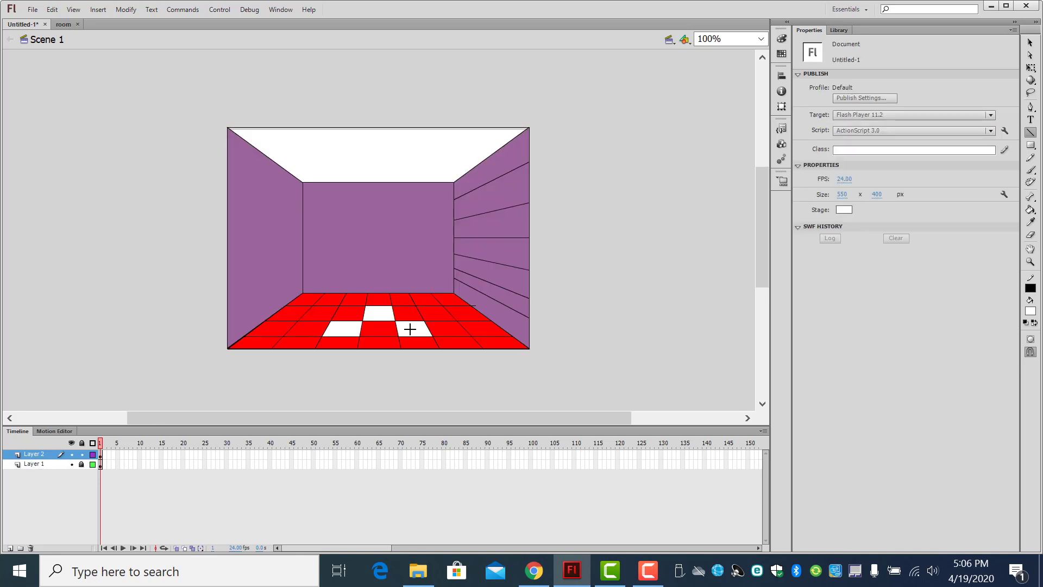
Step: Fill the second-row tile from the back near the right wall with white, and try to fill a front-row tile
left_click(1030, 210)
left_click(440, 314)
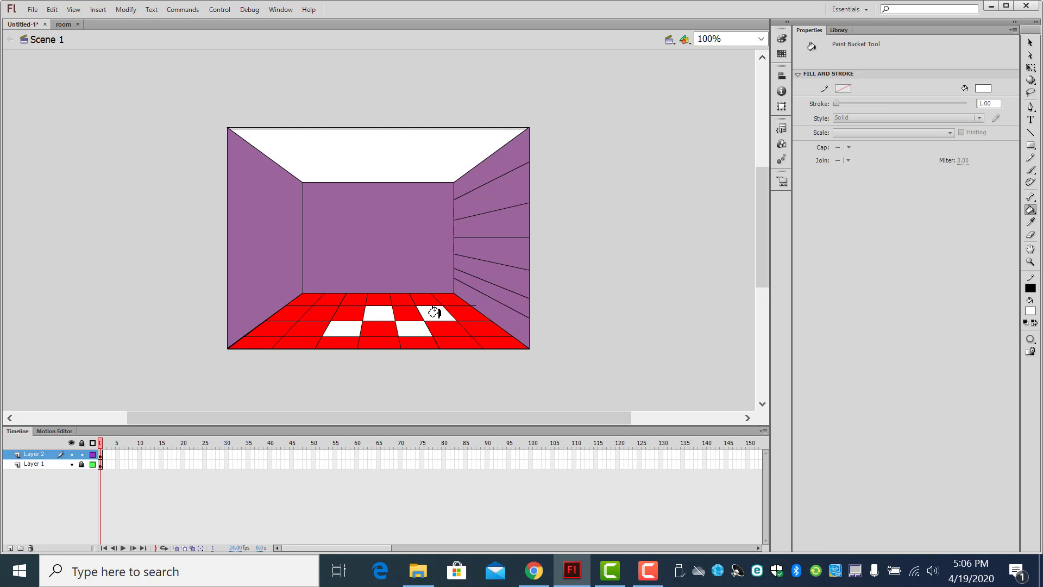
left_click(455, 341)
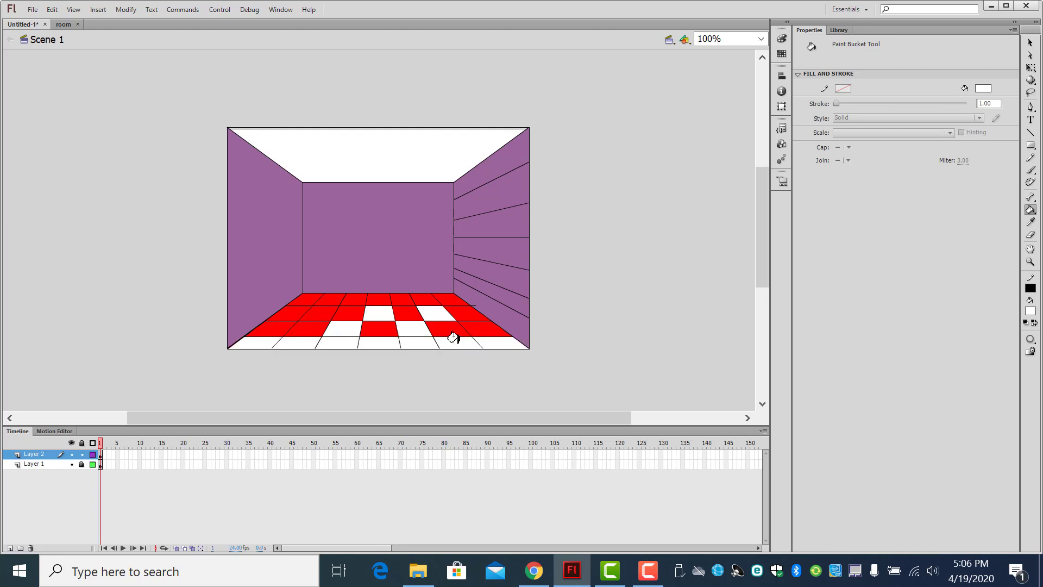
left_click(459, 341)
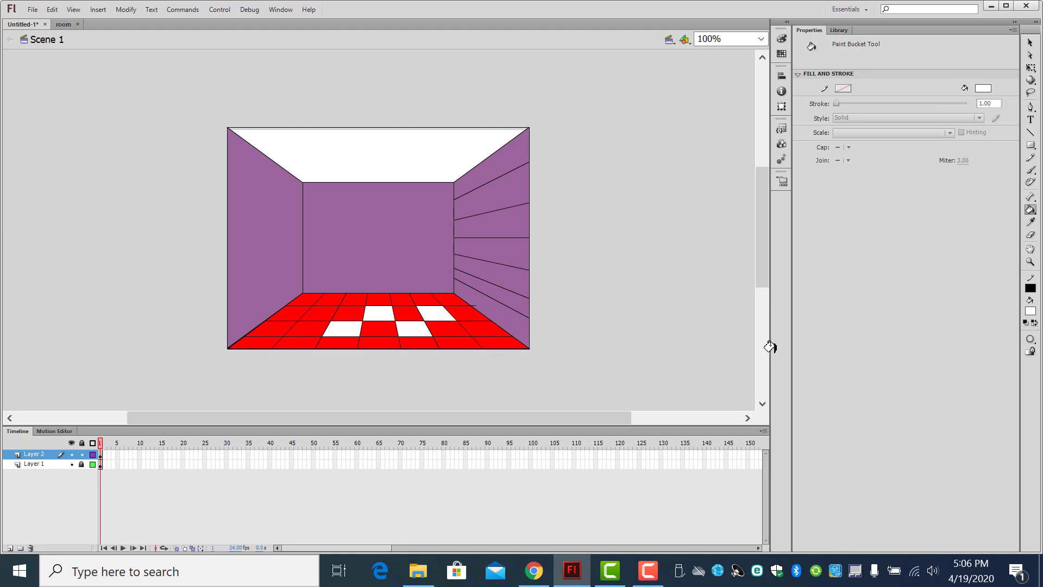
Step: Set the Paint Bucket to Close Large Gaps and fill three alternating front-row tiles and two tiles near the left wall with white
left_click(1031, 338)
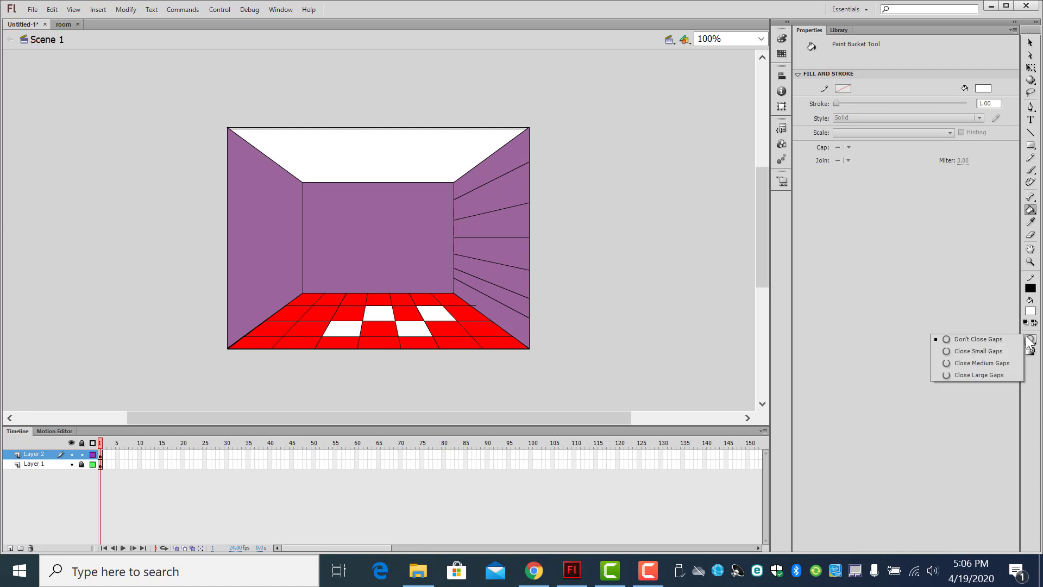
left_click(993, 374)
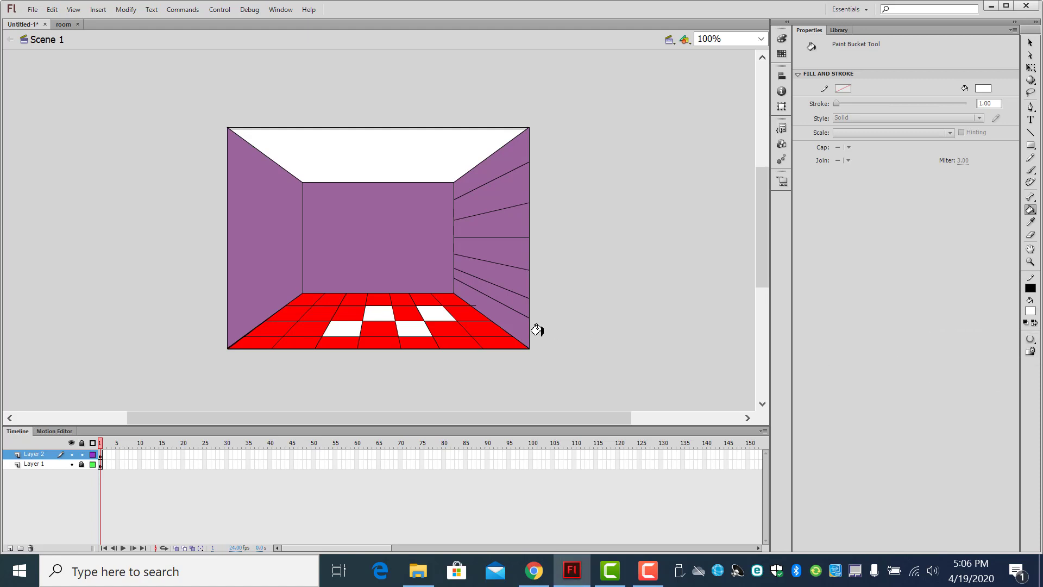
left_click(443, 341)
left_click(372, 341)
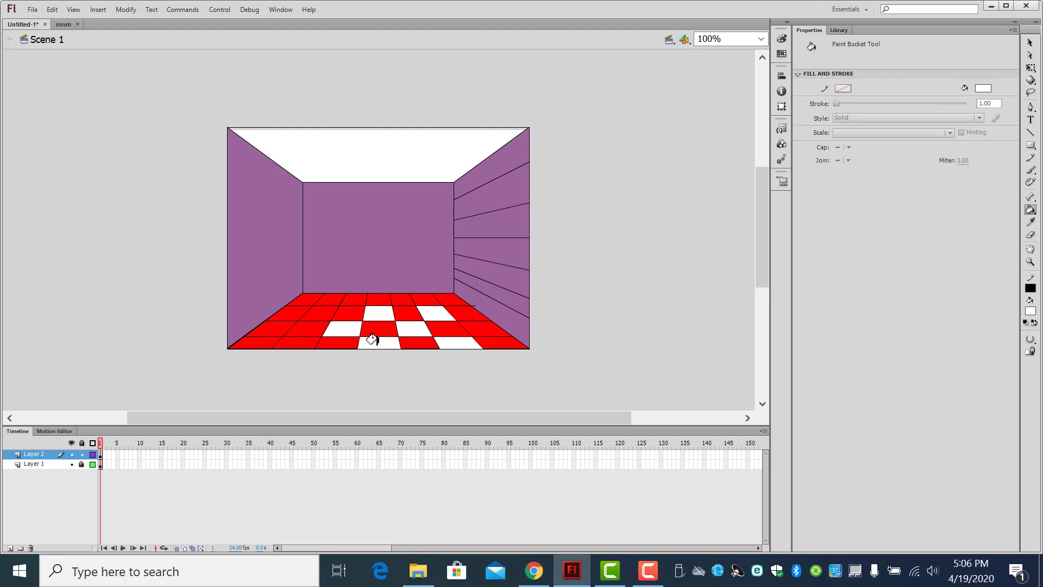
left_click(285, 341)
left_click(277, 328)
left_click(306, 311)
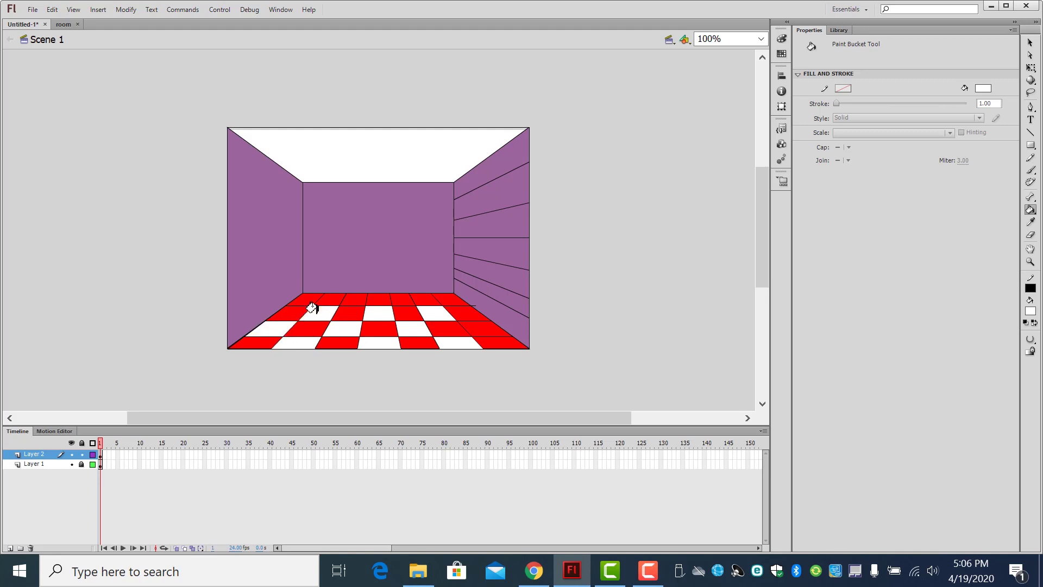
Step: Fill four alternating back-row tiles and the second-row tile from the front beside the right wall with white
left_click(305, 297)
left_click(352, 296)
left_click(400, 296)
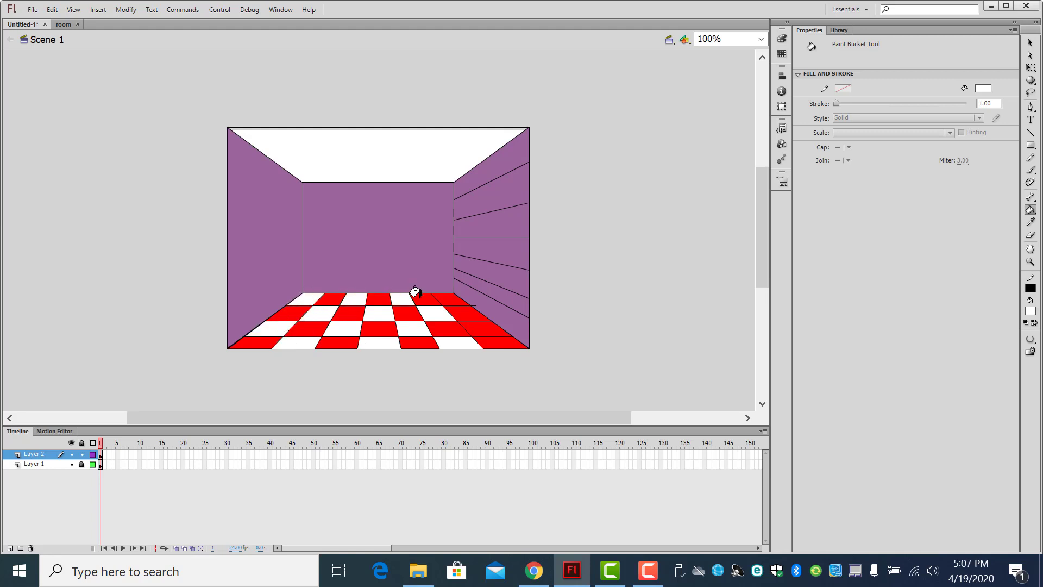
left_click(444, 293)
left_click(481, 325)
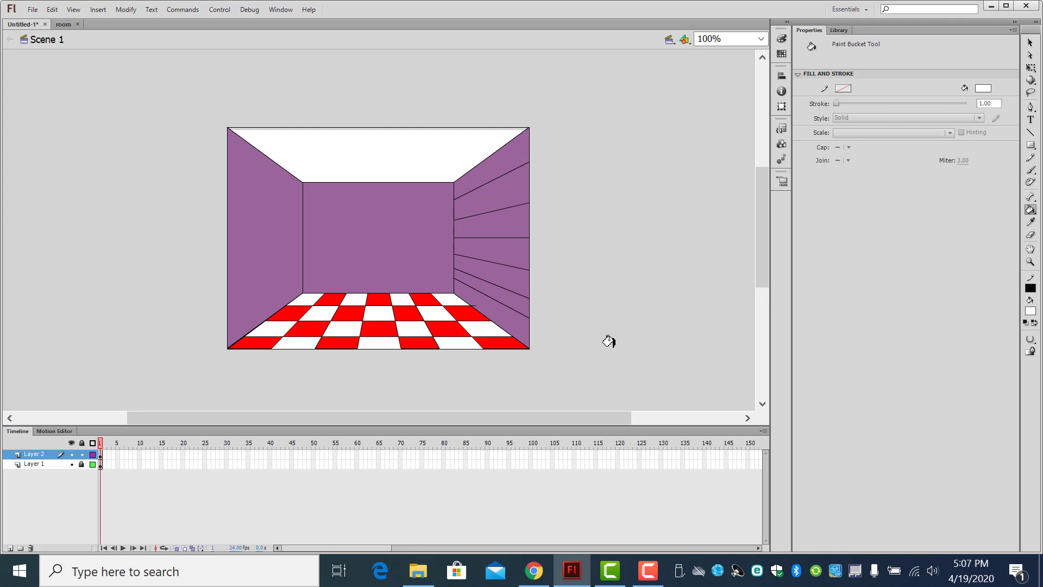